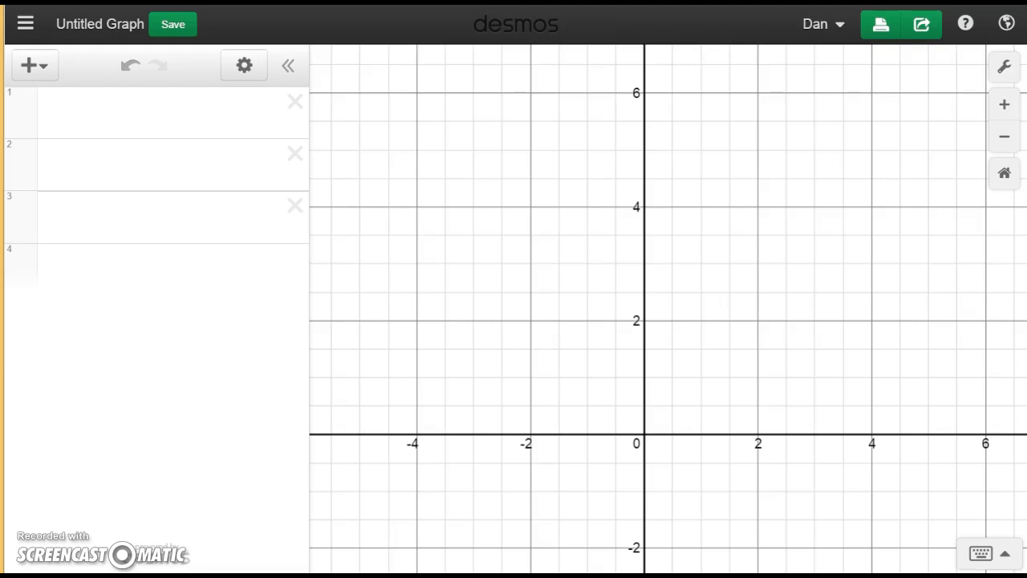
- Graph the line y = 1/3x + 6 in the first expression
left_click(73, 119)
type("y=")
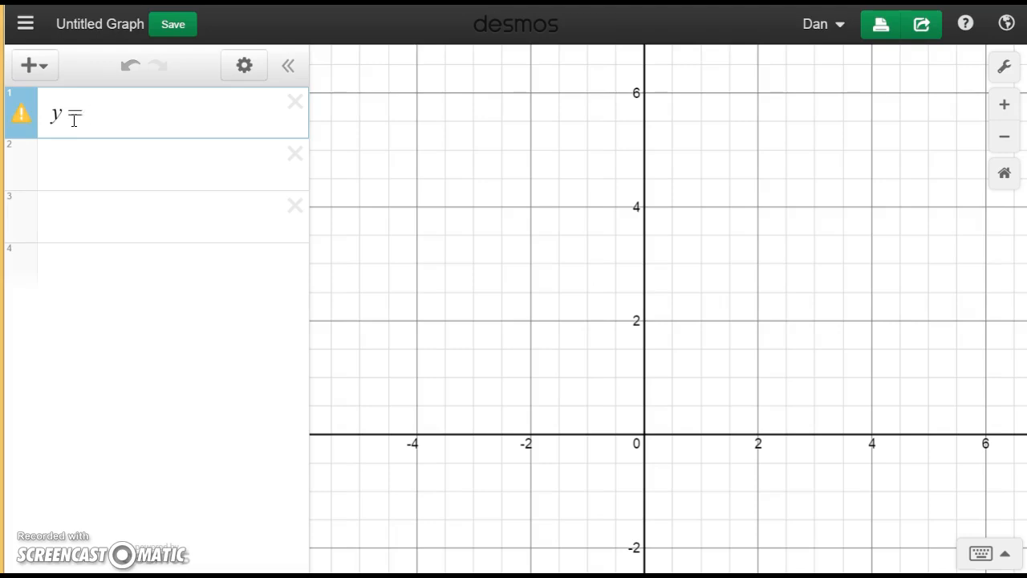
type("1/3")
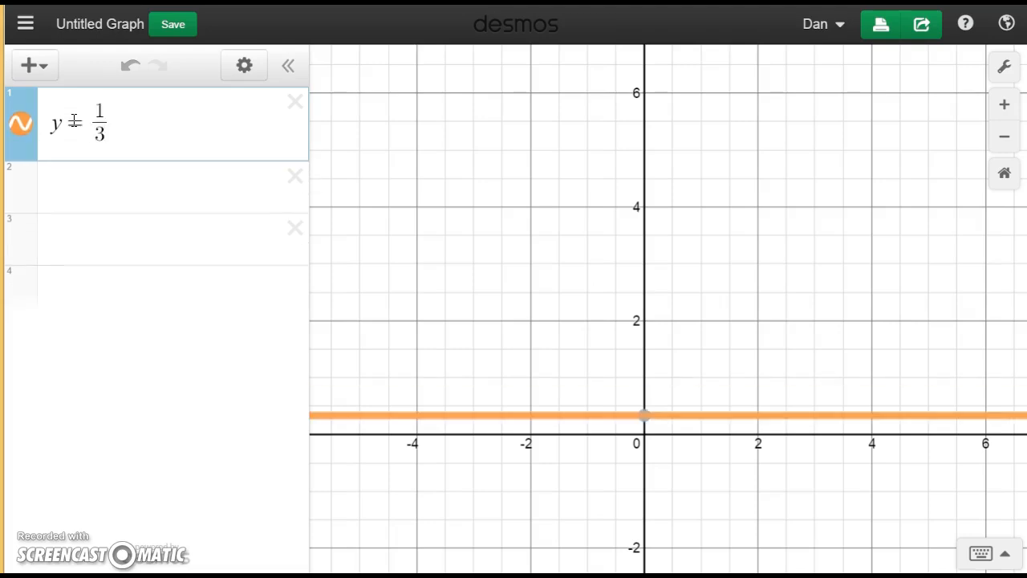
key("Right")
type("x")
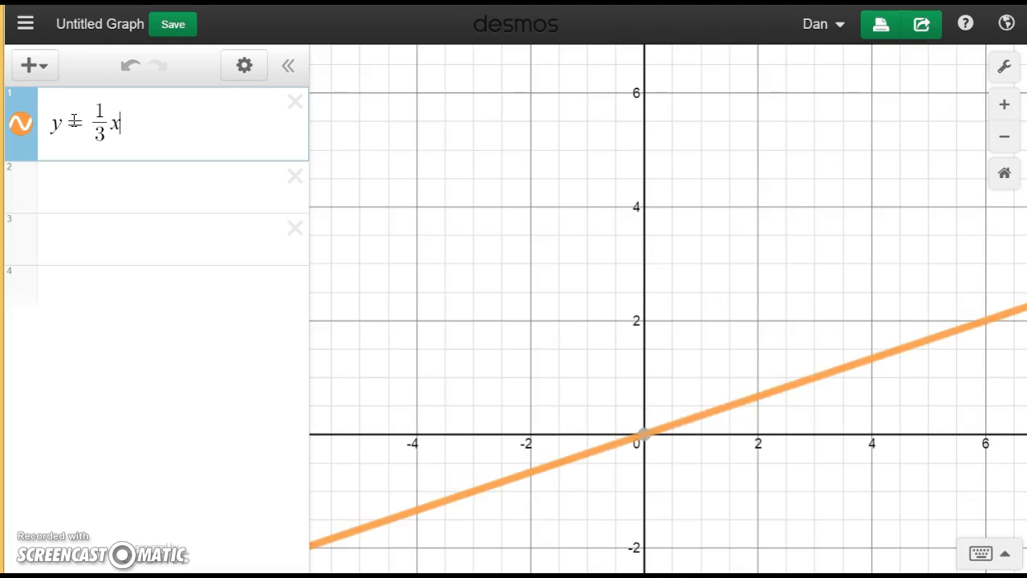
type("+6")
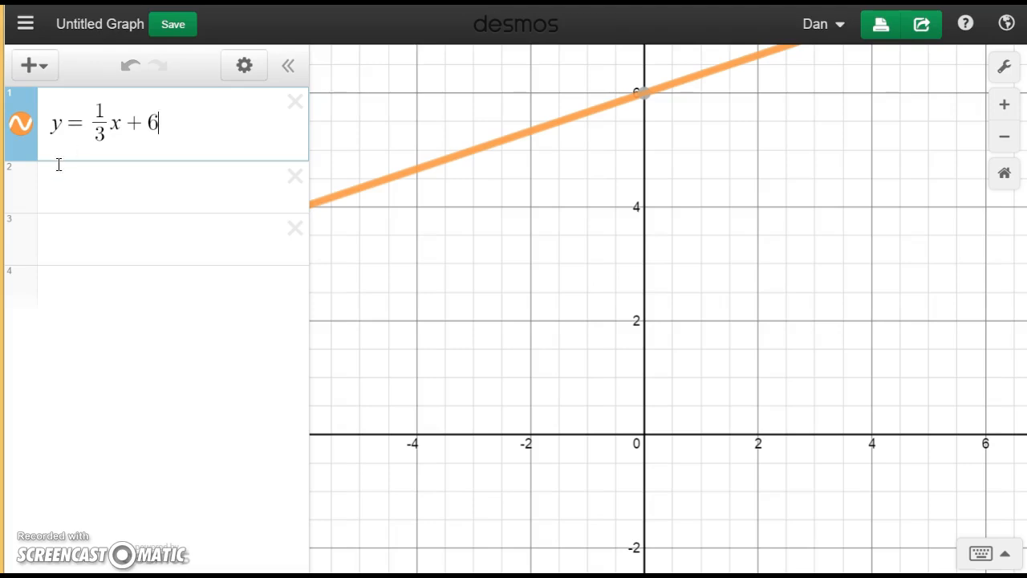
left_click(137, 179)
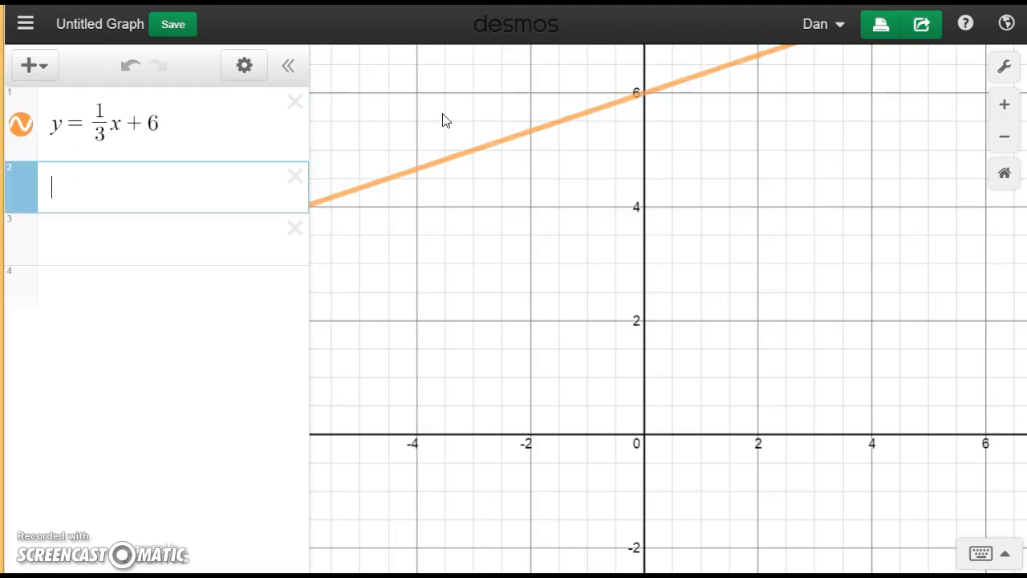
- Toggle Projector Mode in the graph settings and restore its previous setting
left_click(1003, 67)
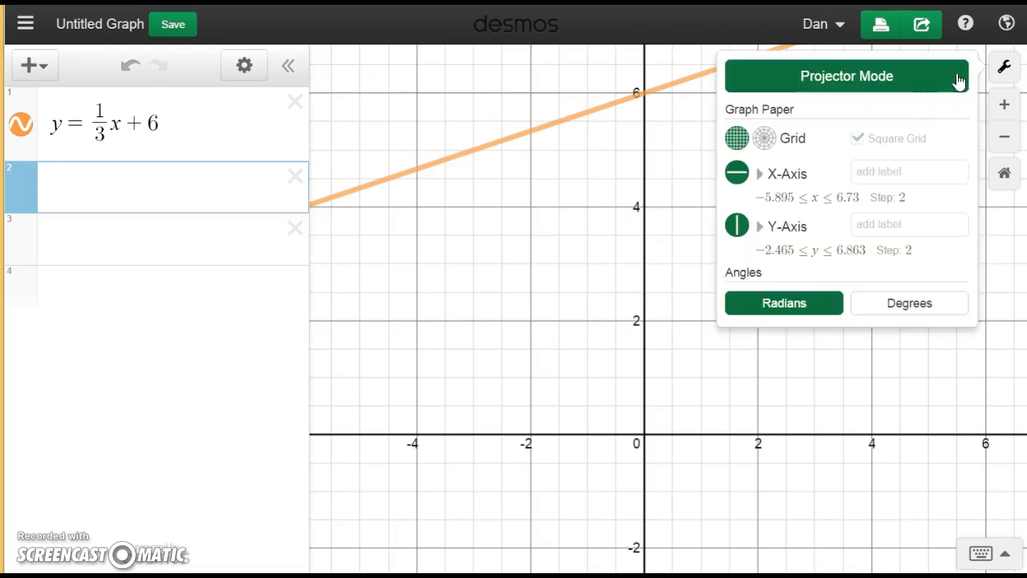
left_click(841, 85)
left_click(840, 84)
- Graph the line y = -1/3x + 6 in the second expression
left_click(157, 190)
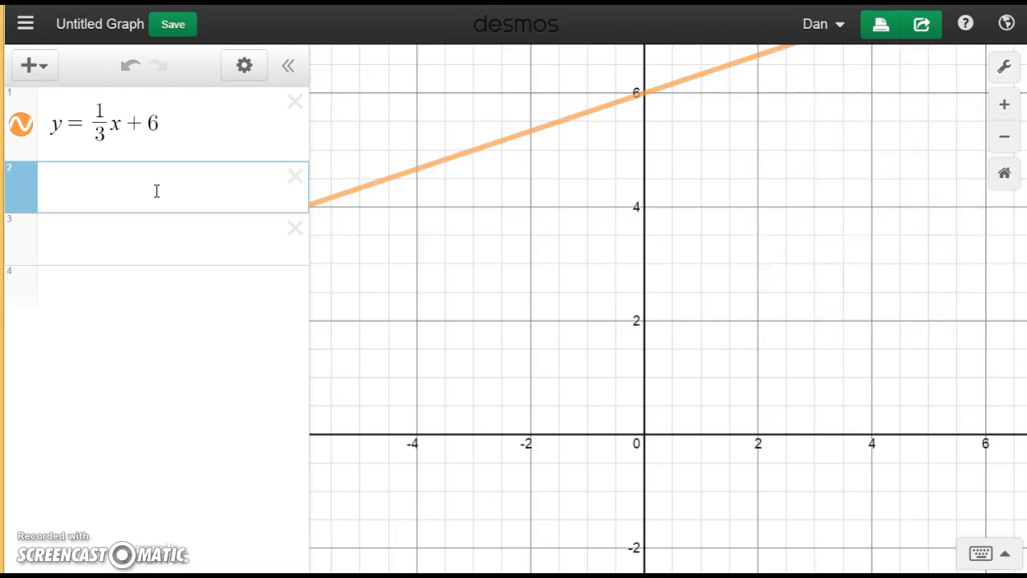
type("y=-1")
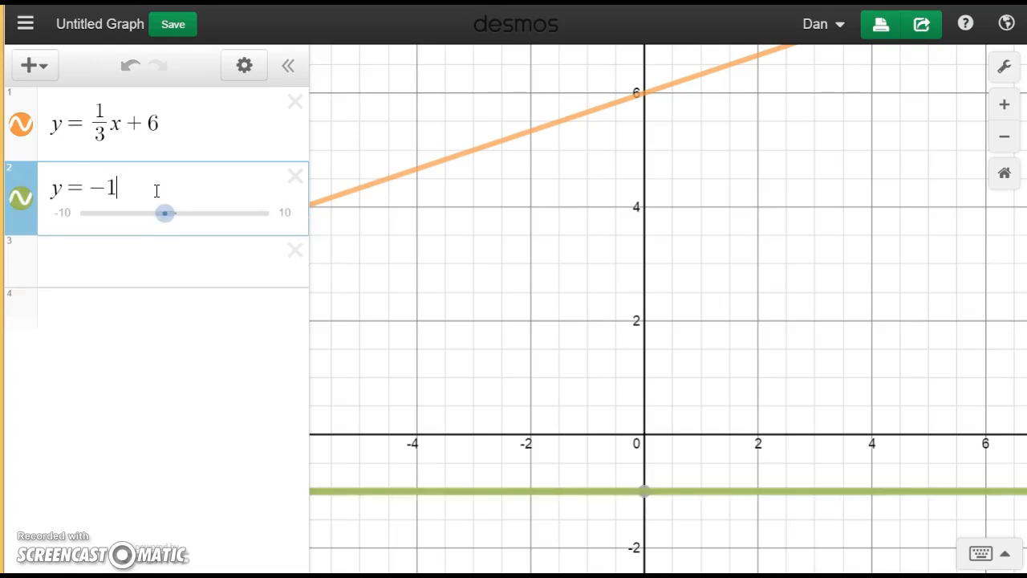
type("/3")
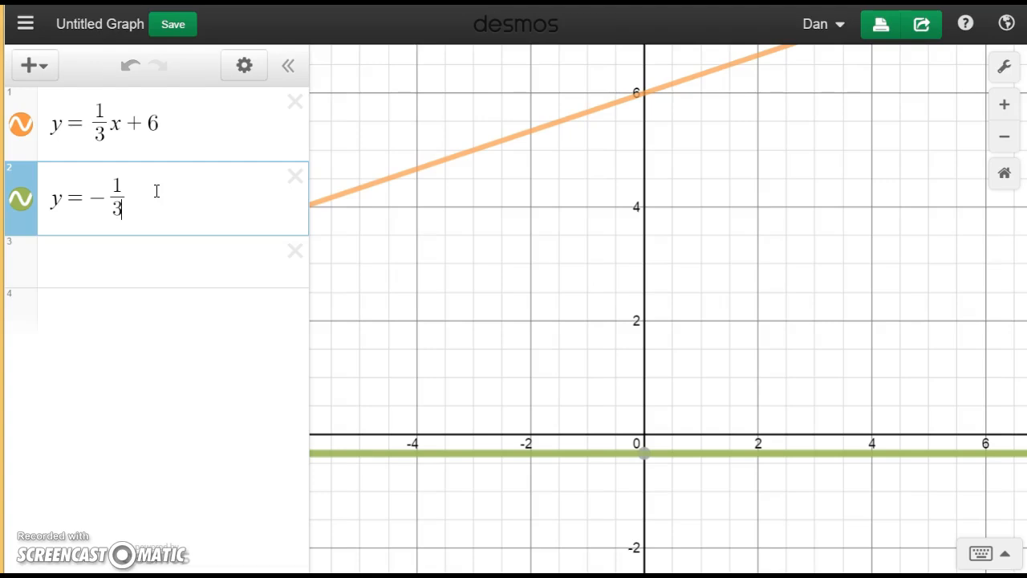
key("Right")
type("x")
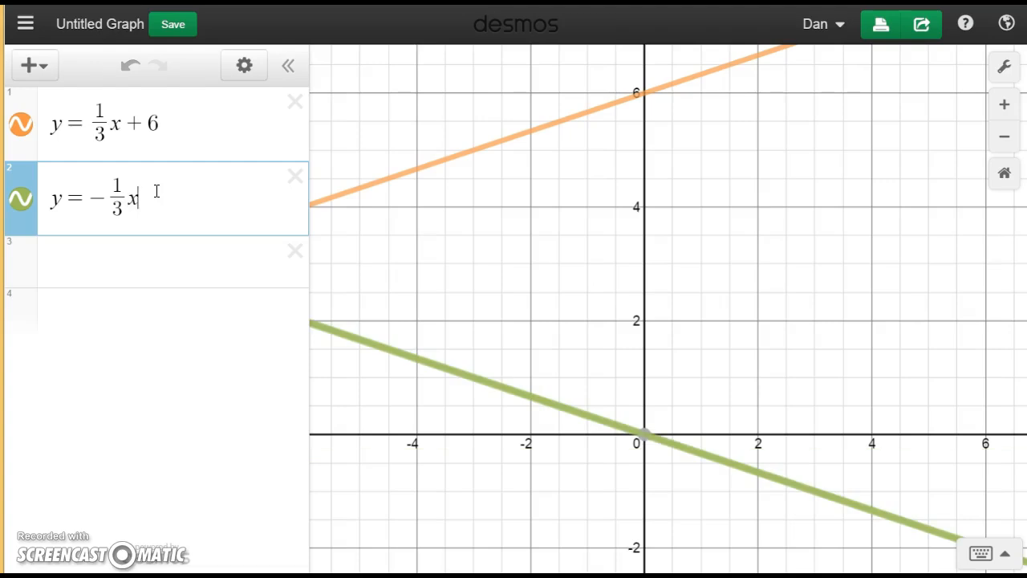
type("+6")
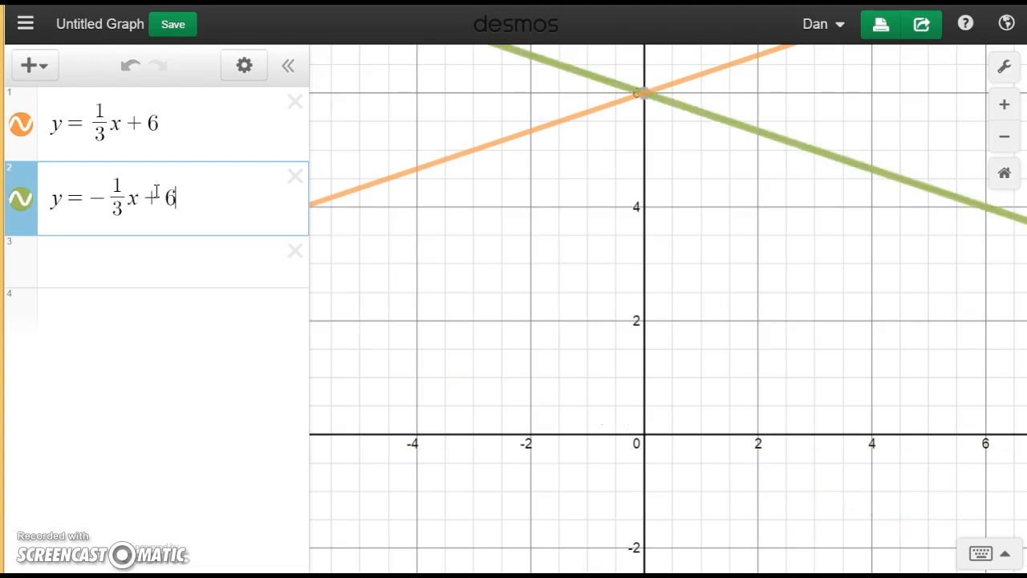
- Change the colour of the line y = -1/3x + 6 to orange and finish editing the list
left_click(22, 200)
left_click(23, 200)
left_click(247, 68)
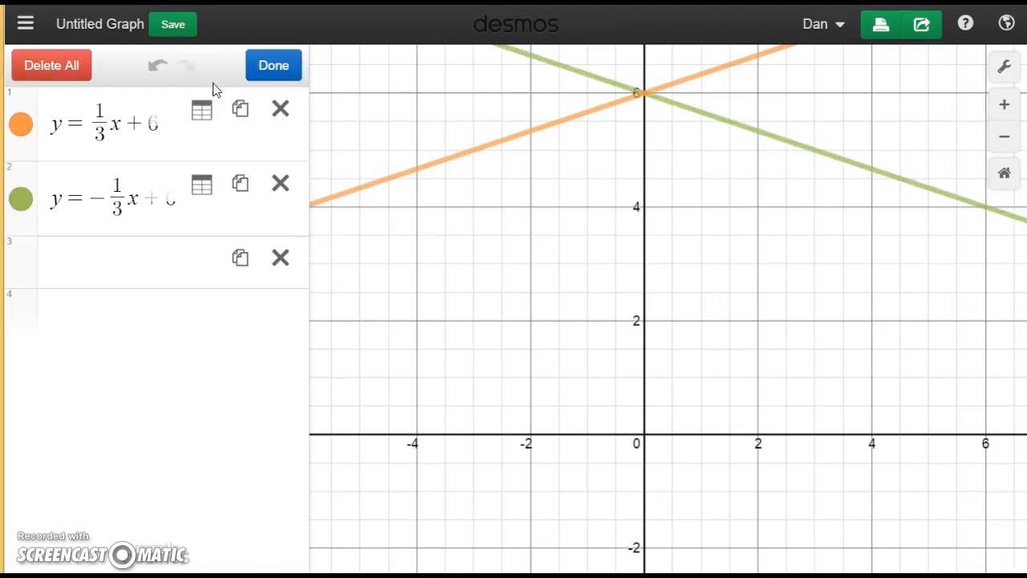
left_click(22, 205)
left_click(228, 208)
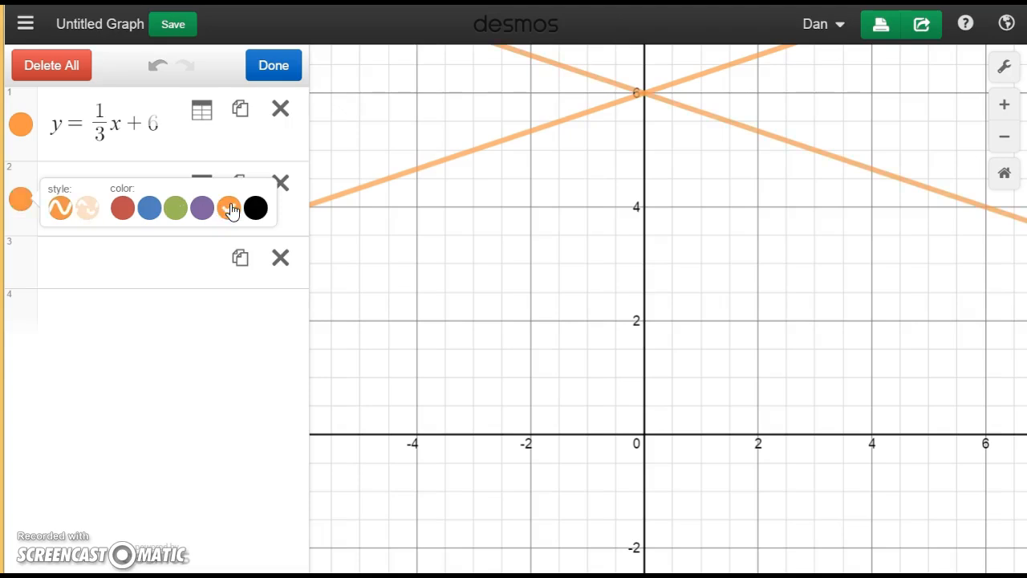
left_click(142, 273)
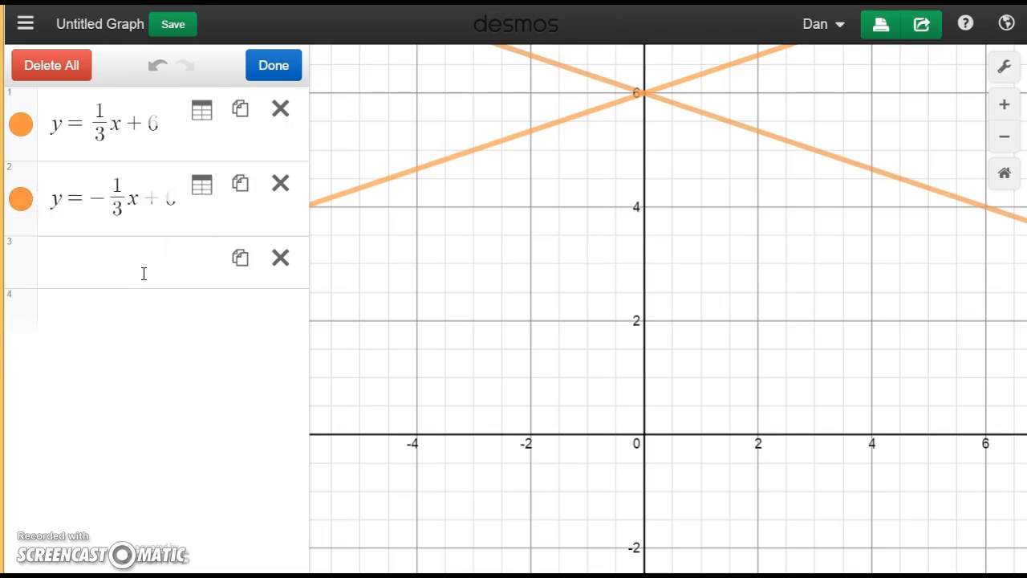
left_click(273, 70)
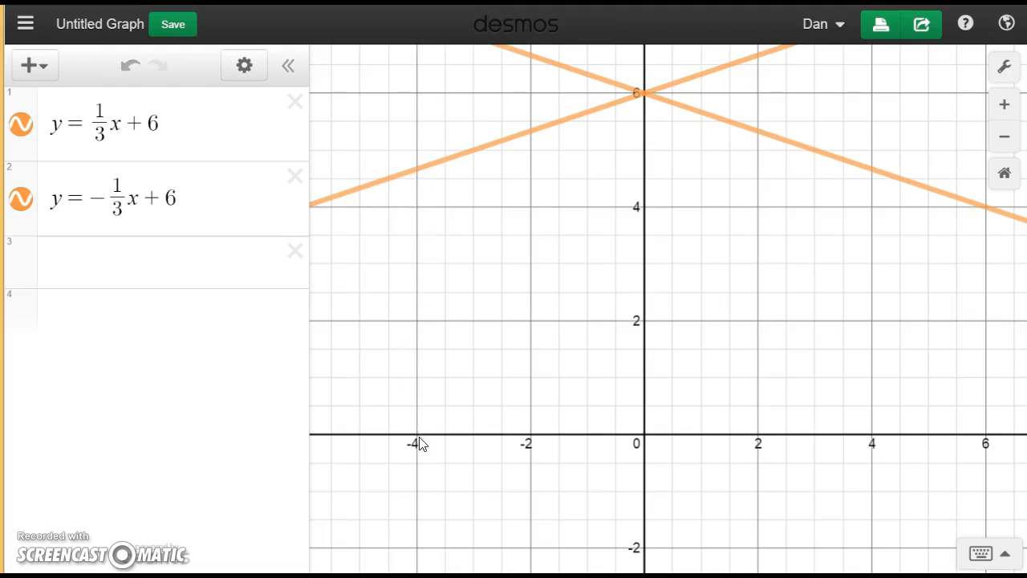
- Graph the two vertical lines x = -4 and x = 4 as the third and fourth expressions
left_click(143, 269)
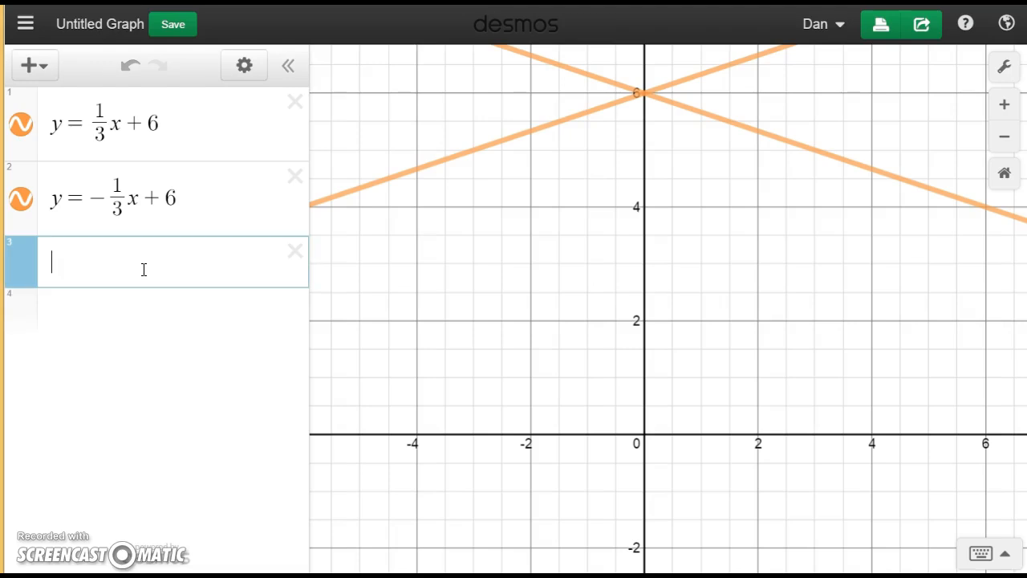
type("x=-4")
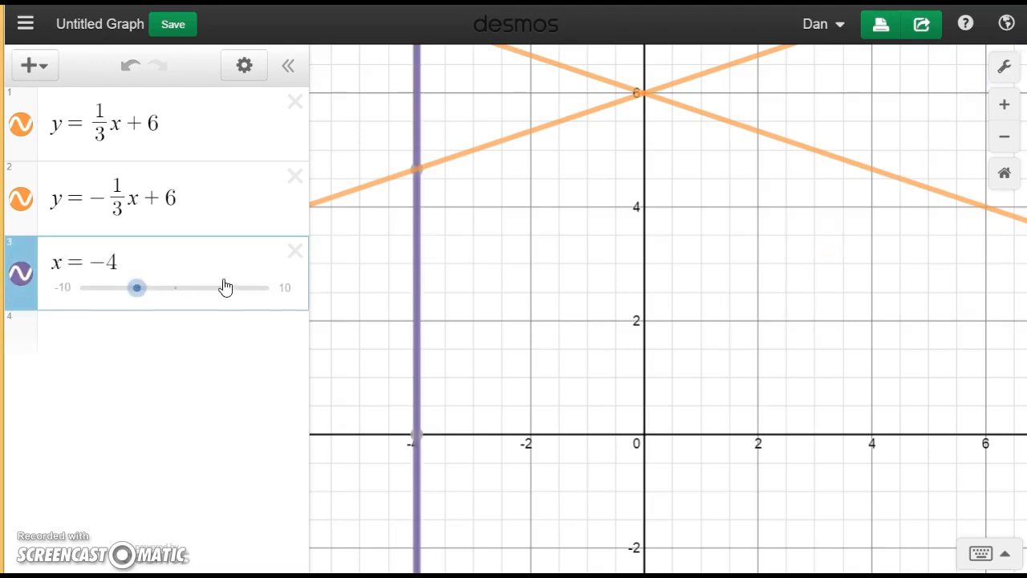
left_click(142, 339)
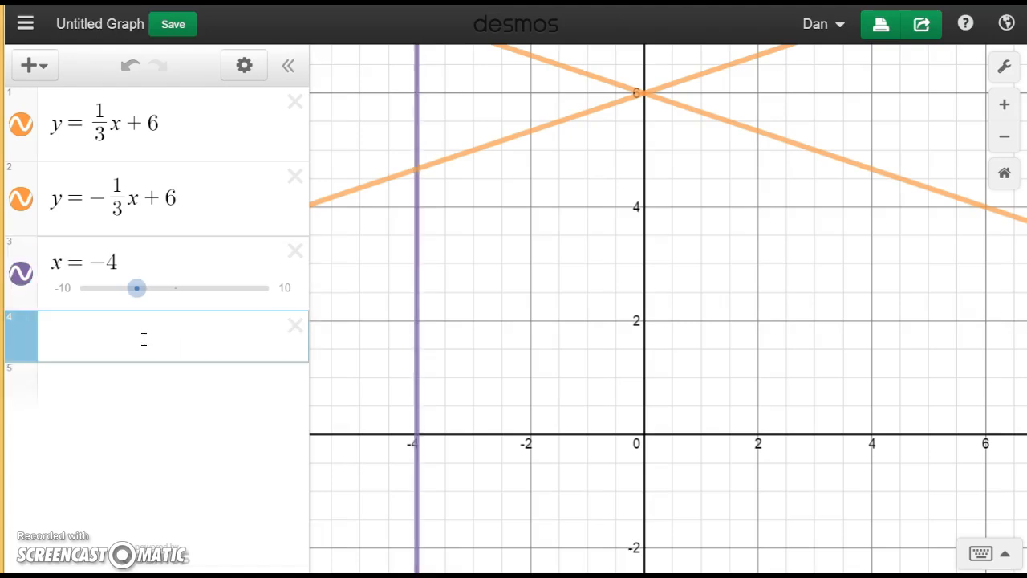
type("x=4")
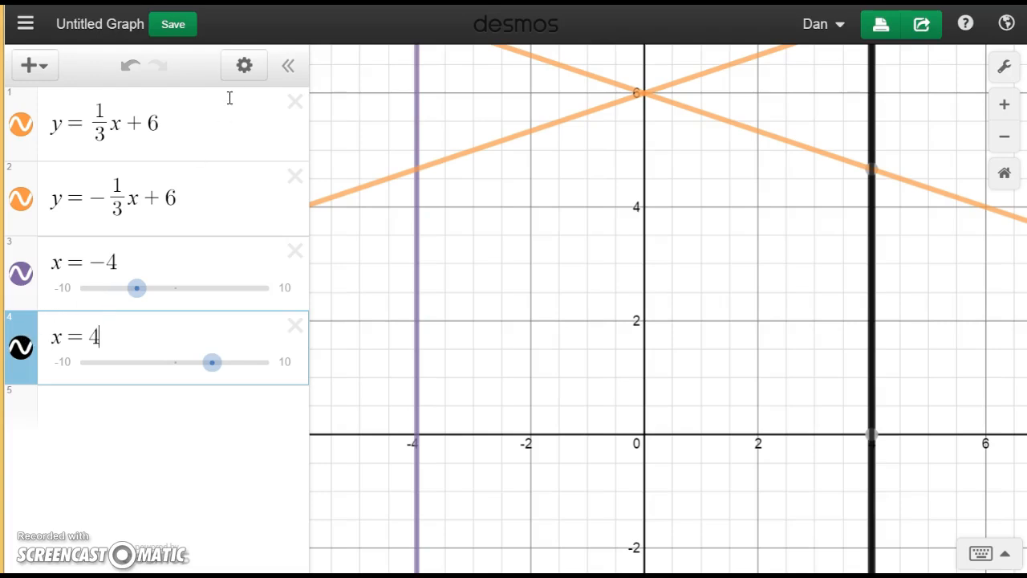
- Change the colour of the vertical line x = 4 to purple and finish editing the list
left_click(244, 65)
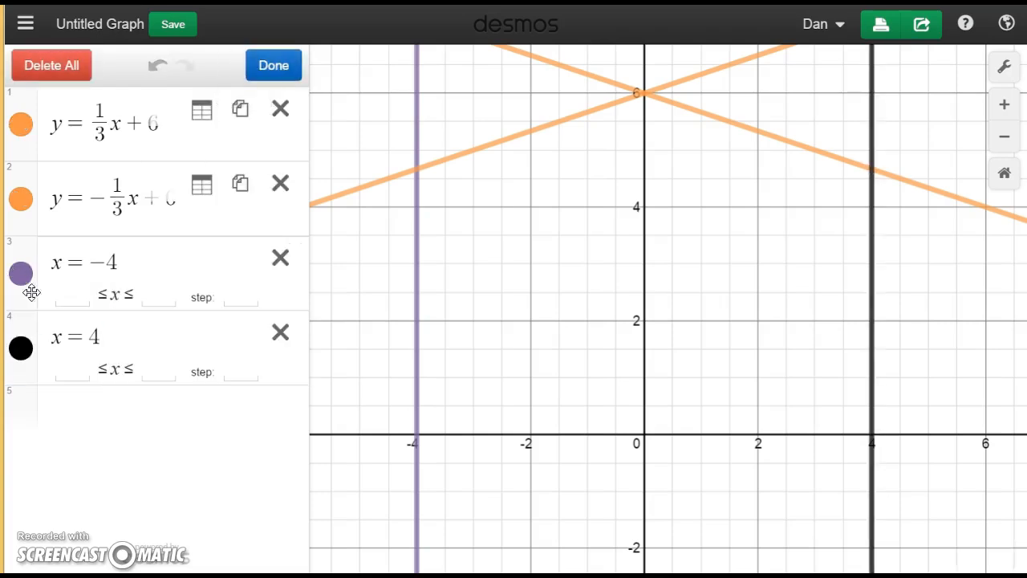
left_click(17, 356)
left_click(200, 357)
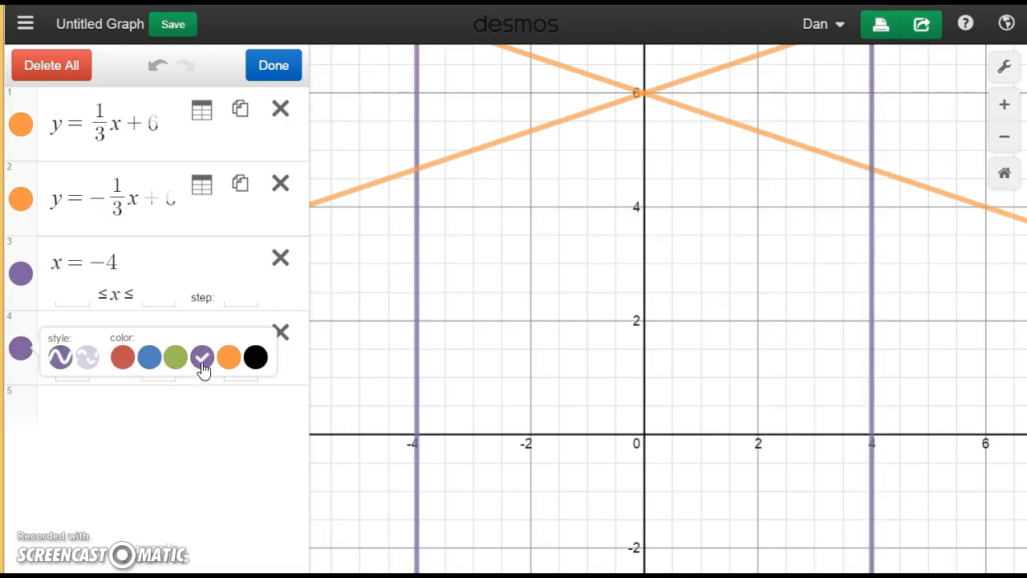
left_click(153, 414)
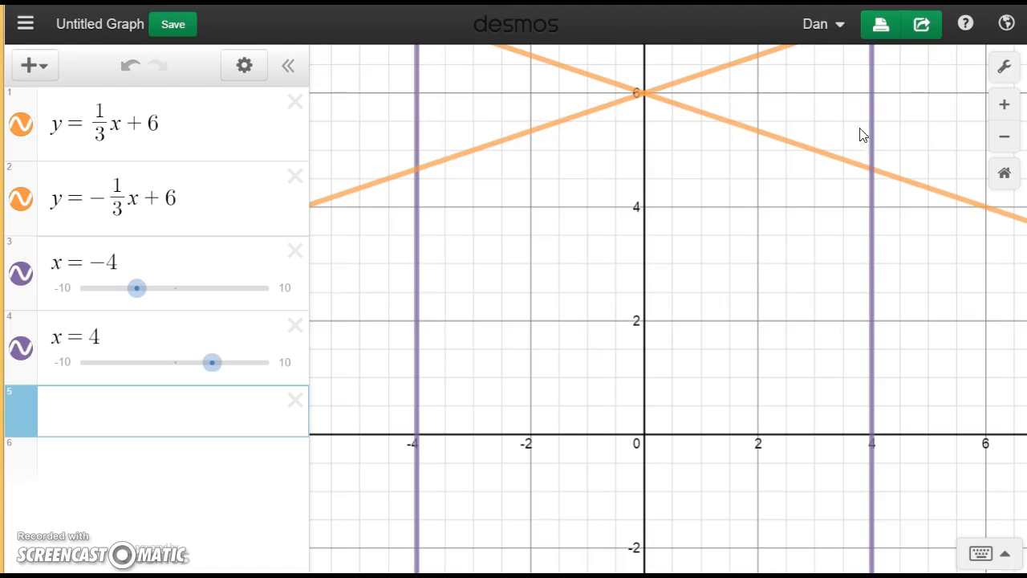
- Restrict the rising line y = 1/3x + 6 to the domain {-4.5 < x < 0}
left_click(203, 124)
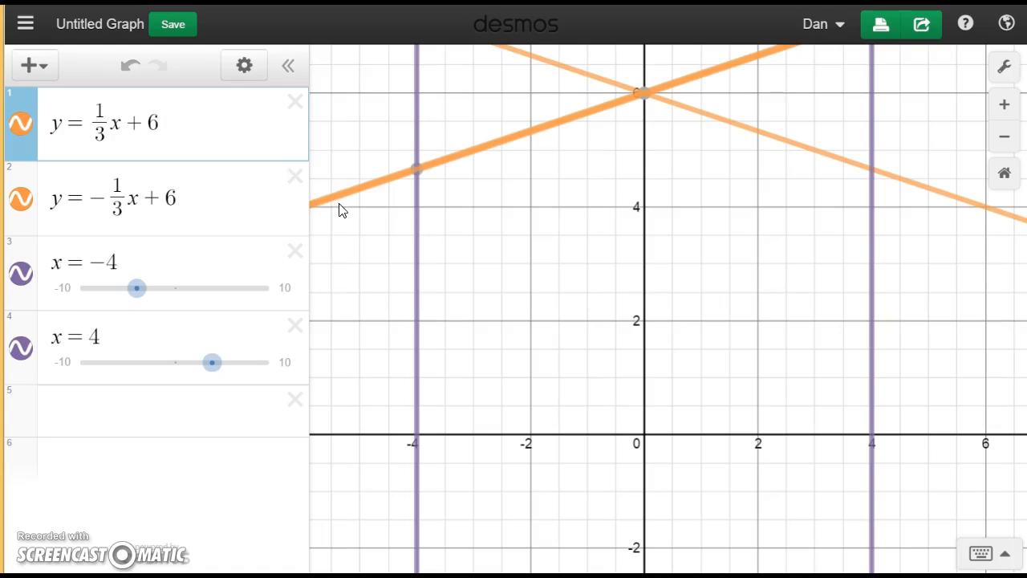
left_click(353, 227)
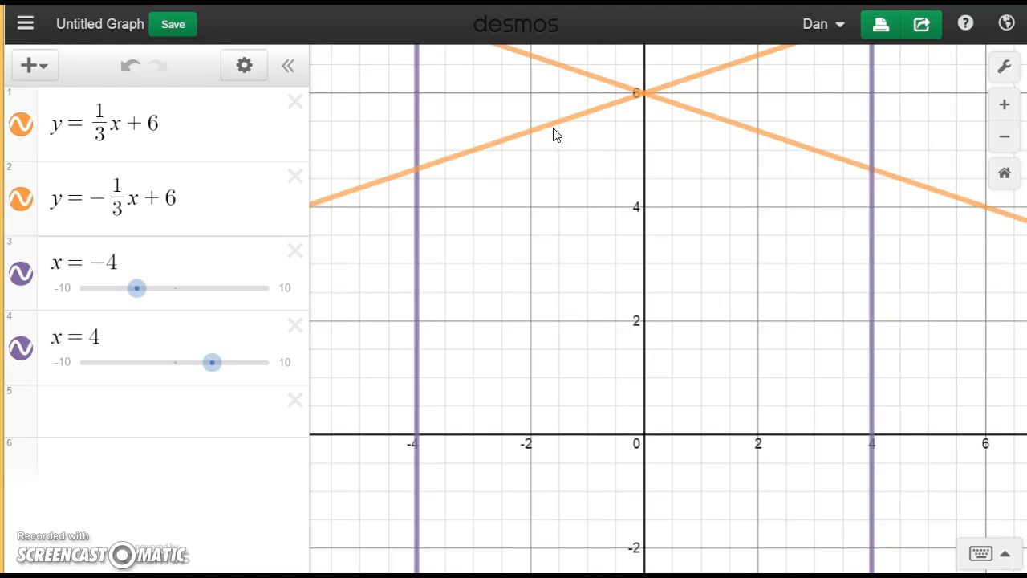
left_click(195, 121)
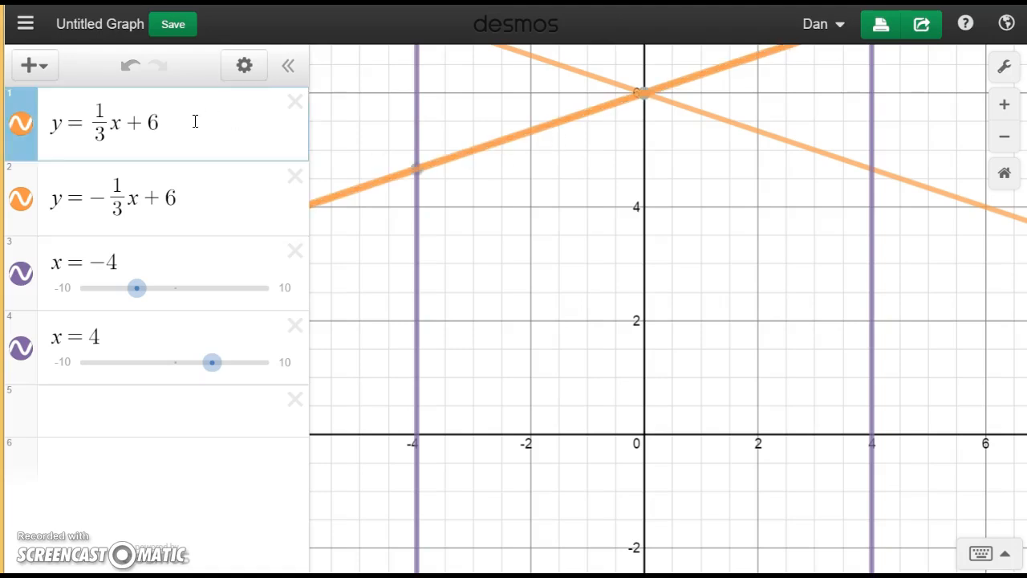
type("{")
mouse_move(416, 178)
type("-4.5")
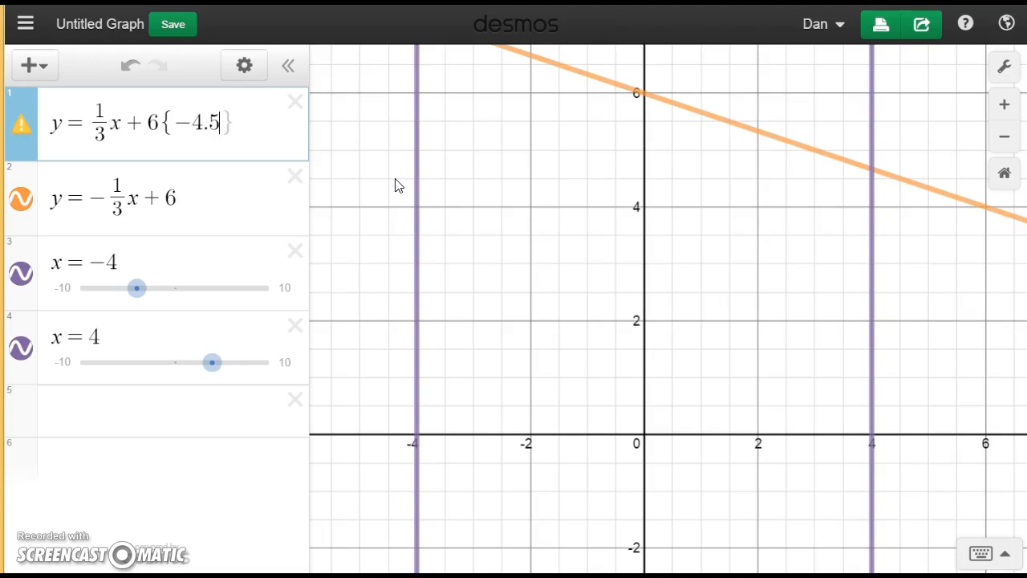
type("<x")
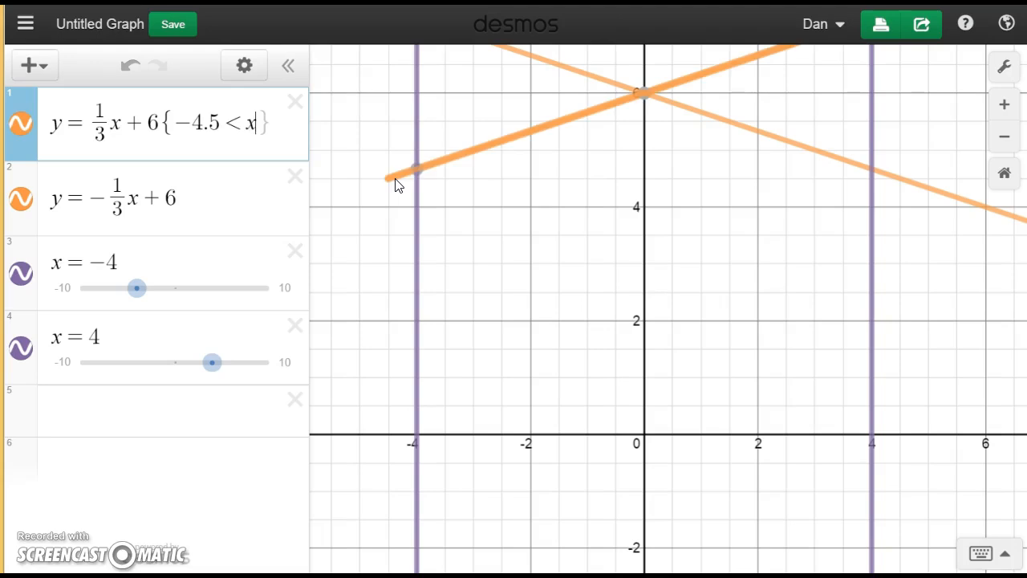
type("<")
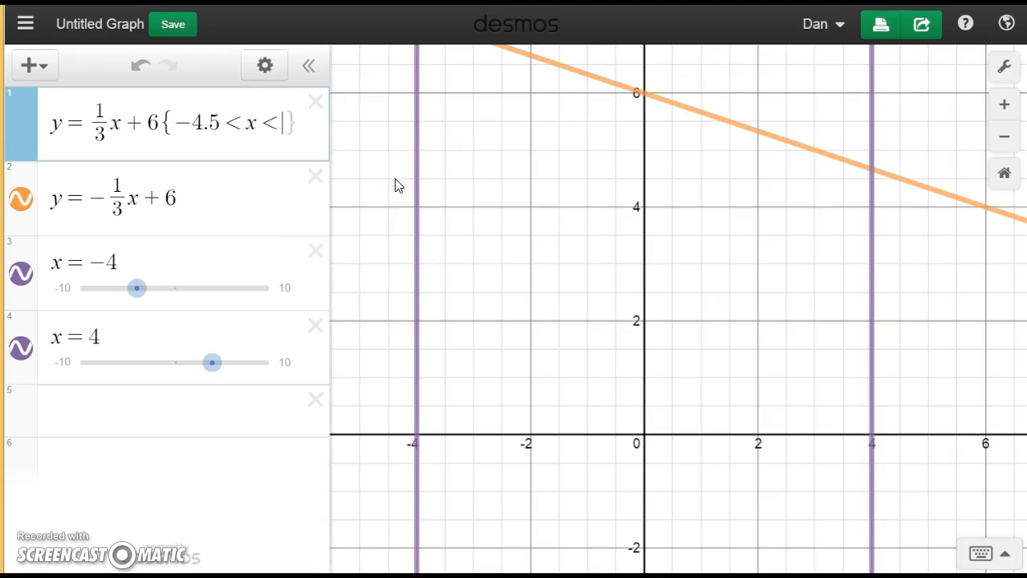
type("0")
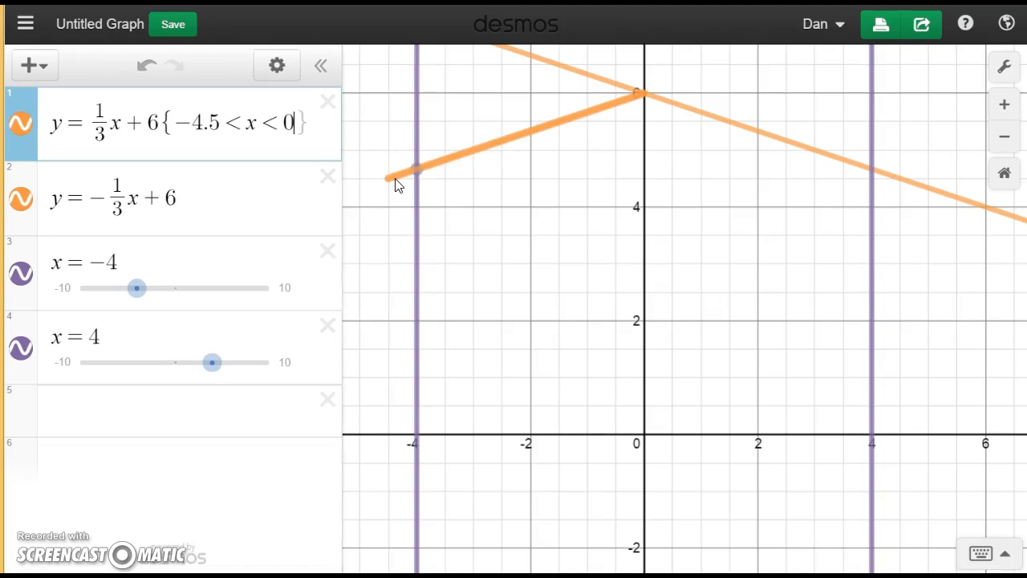
left_click(394, 209)
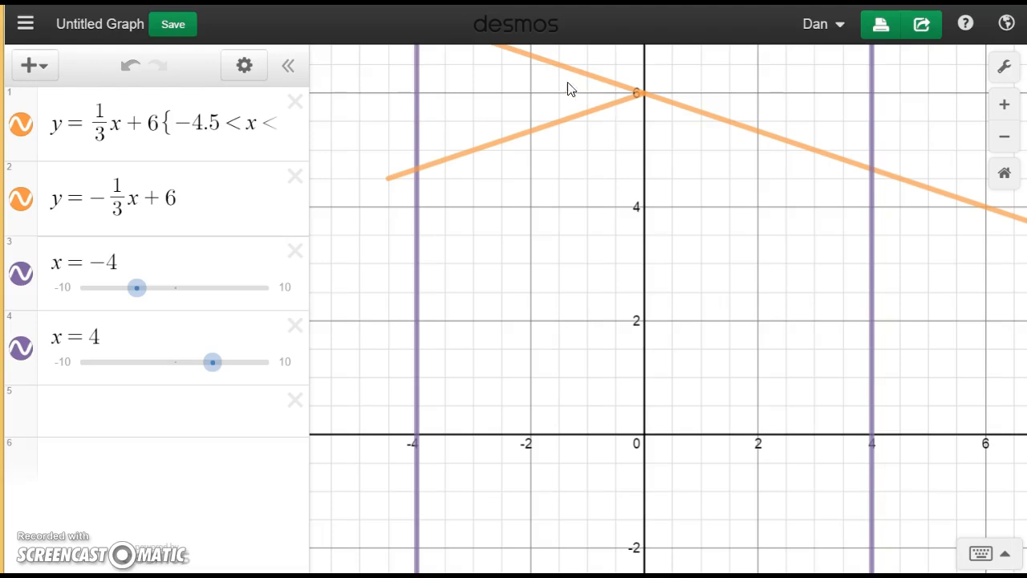
- Restrict the falling line y = -1/3x + 6 to the domain {0 < x < 4.5}
left_click(205, 200)
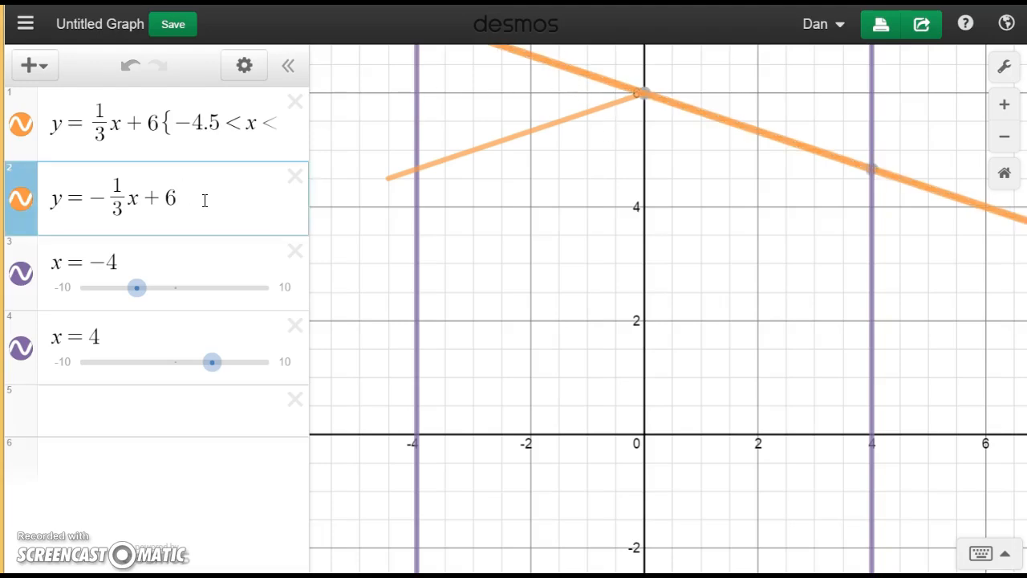
type("{0 < ")
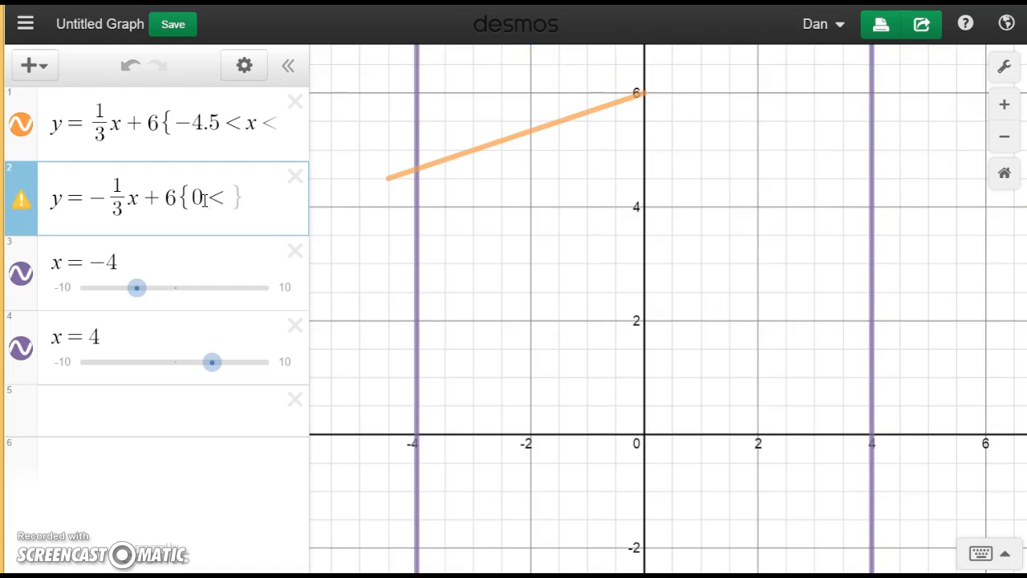
type("x < ")
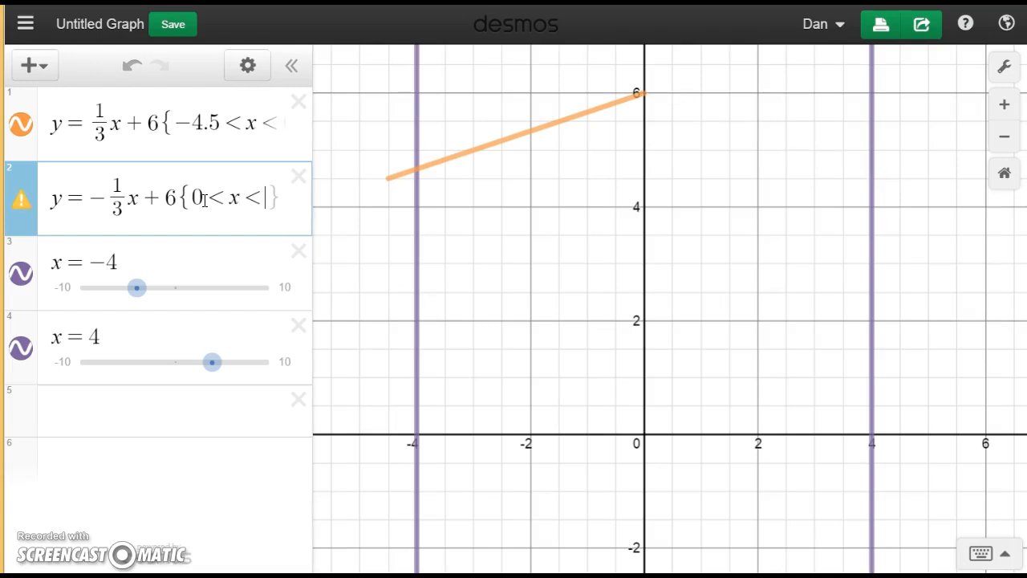
type("4.5")
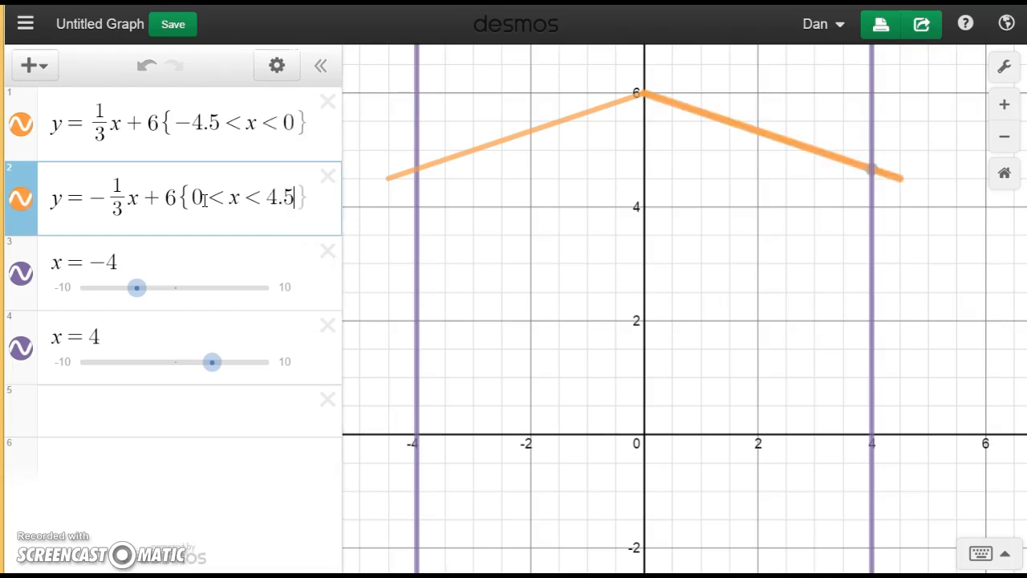
left_click(923, 233)
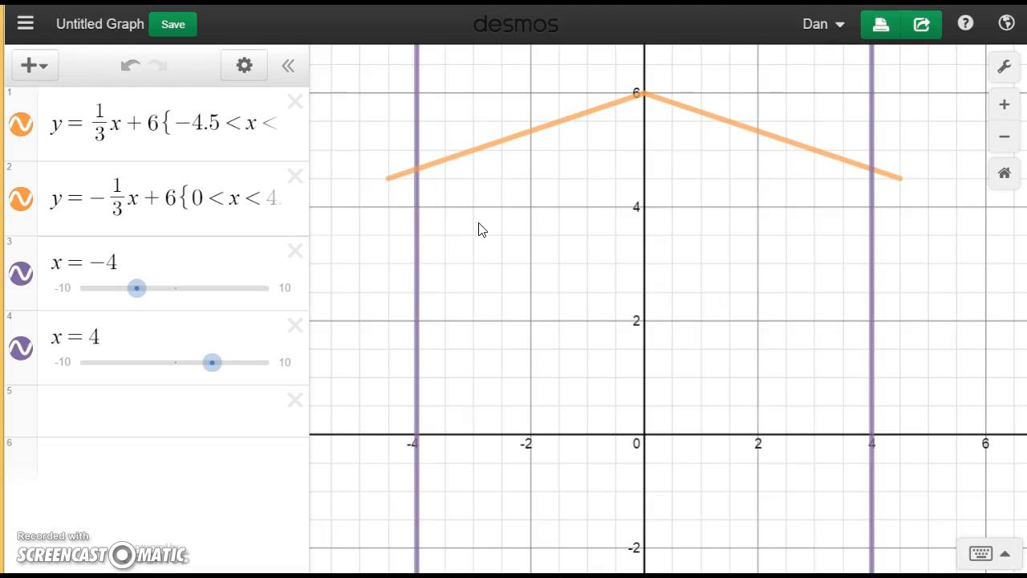
- Restrict the vertical line x = -4 to the range {0 < y < 4.7}
left_click(200, 260)
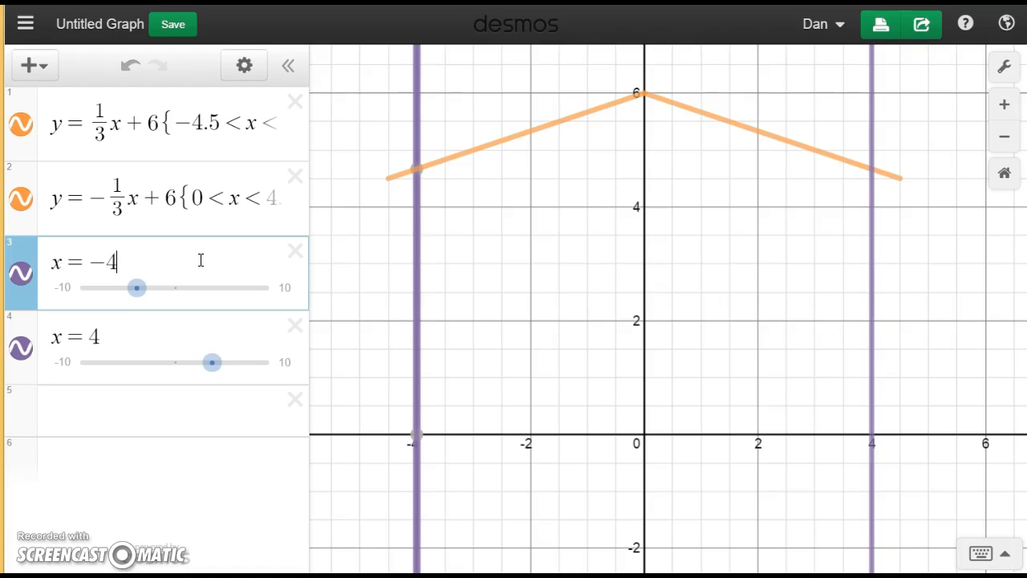
type("{")
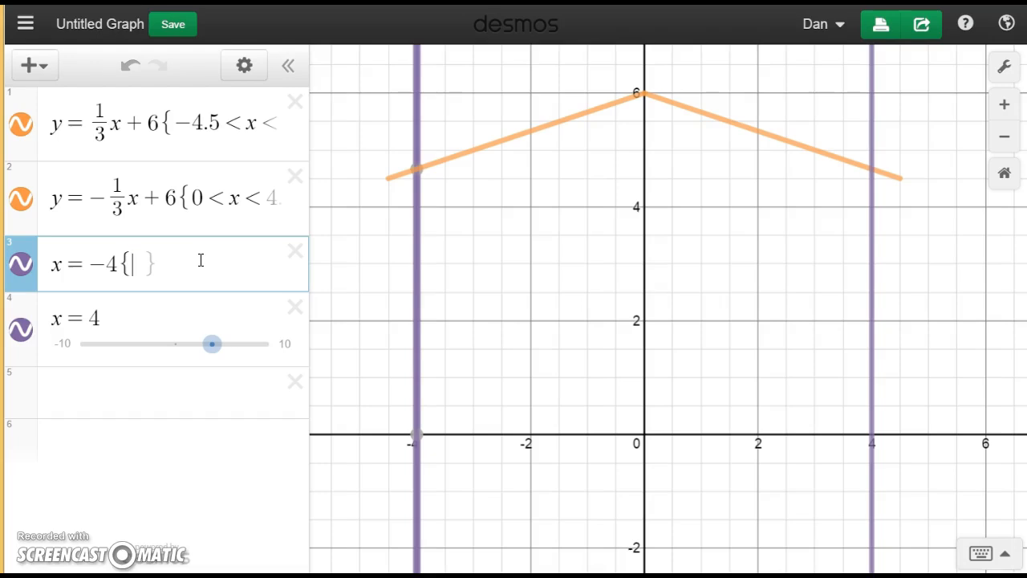
type("0<")
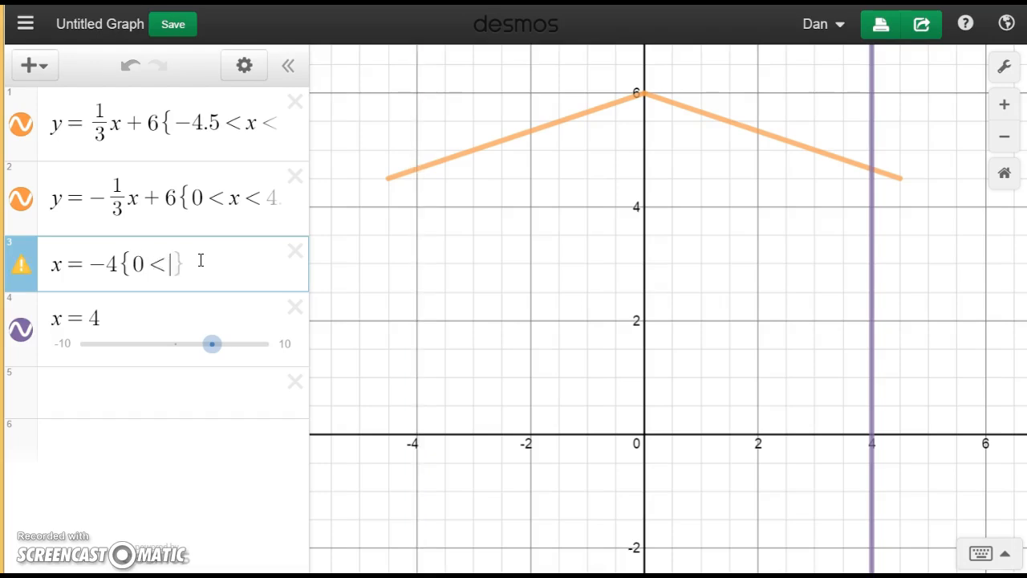
type("y<")
type("4.7")
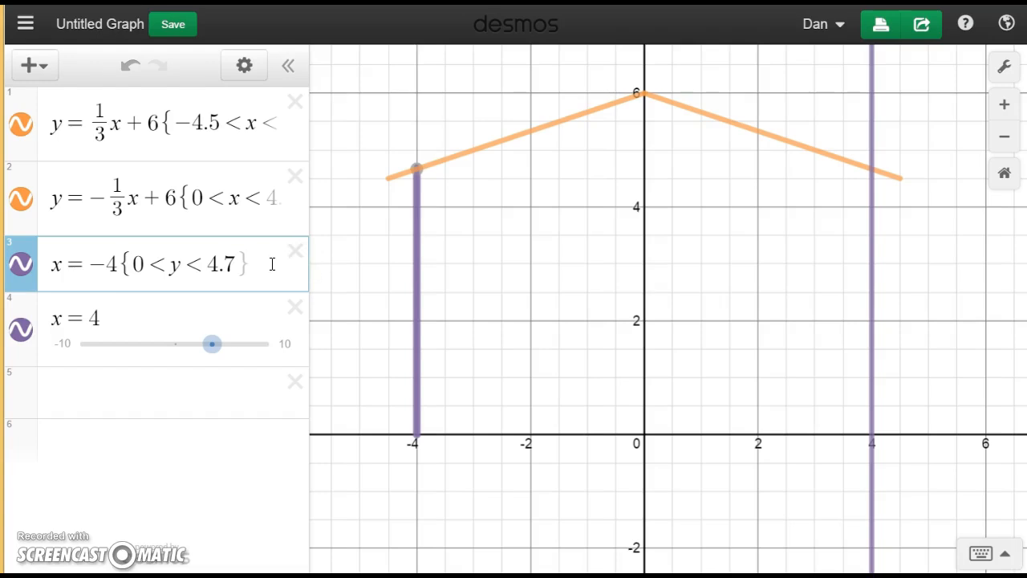
- Restrict the vertical line x = 4 to the range {0 < y < 4.7}
left_click(148, 316)
type("<")
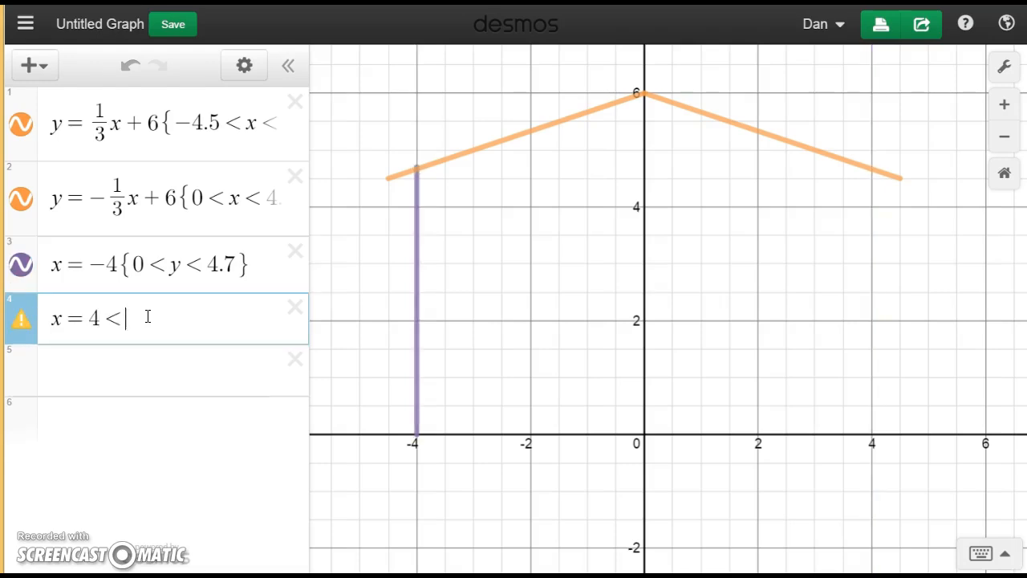
key("BackSpace")
type("{")
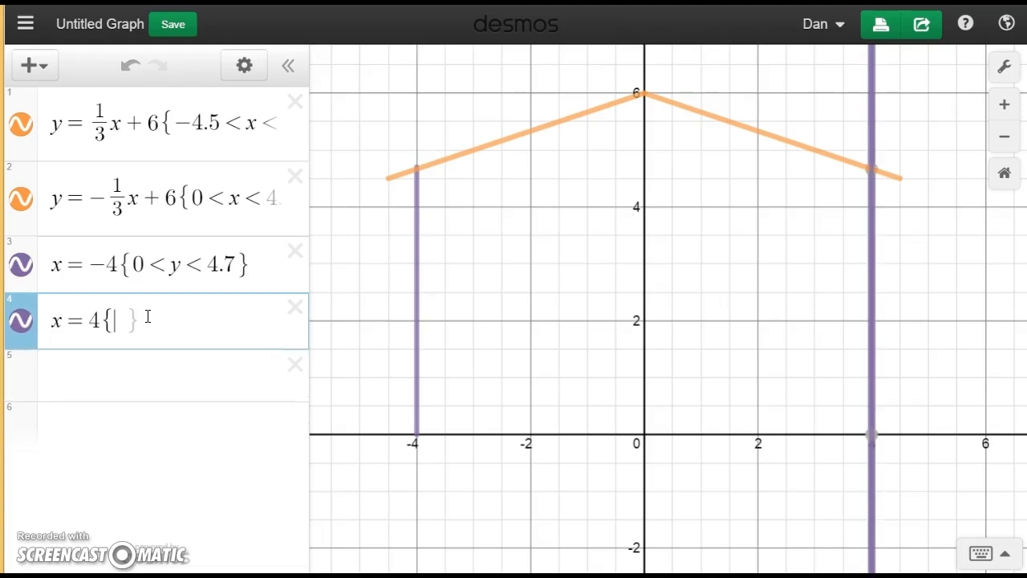
type("0 < y ")
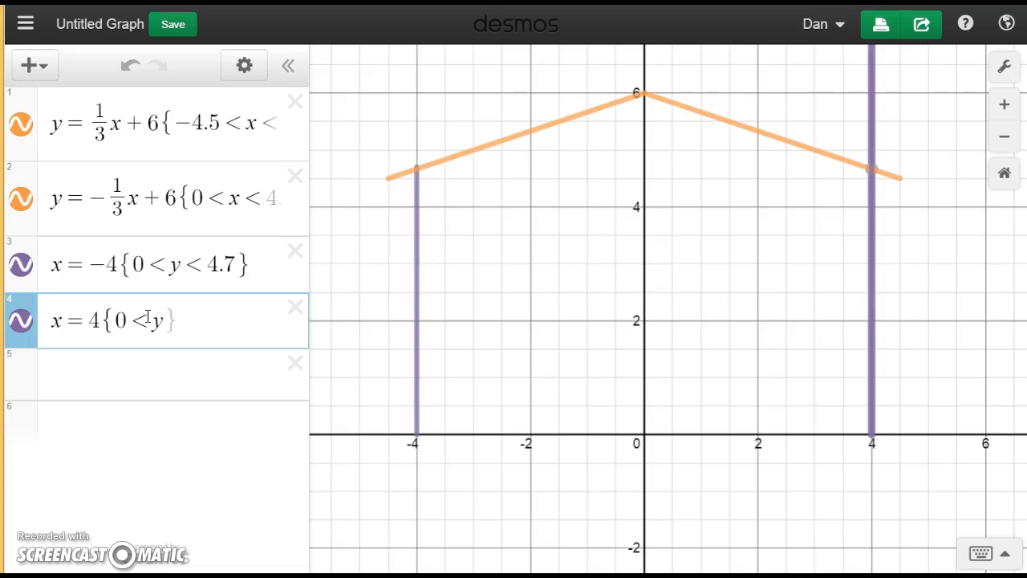
type("< 4.7")
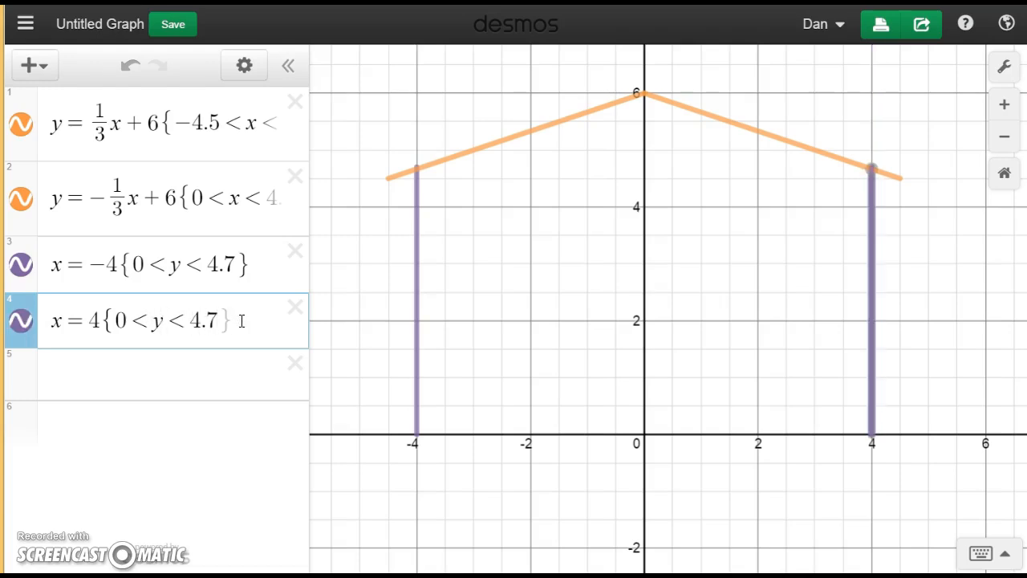
- Graph the window's bottom edge as y = 2.5 {2 < x < 3} in the fifth expression
left_click(218, 372)
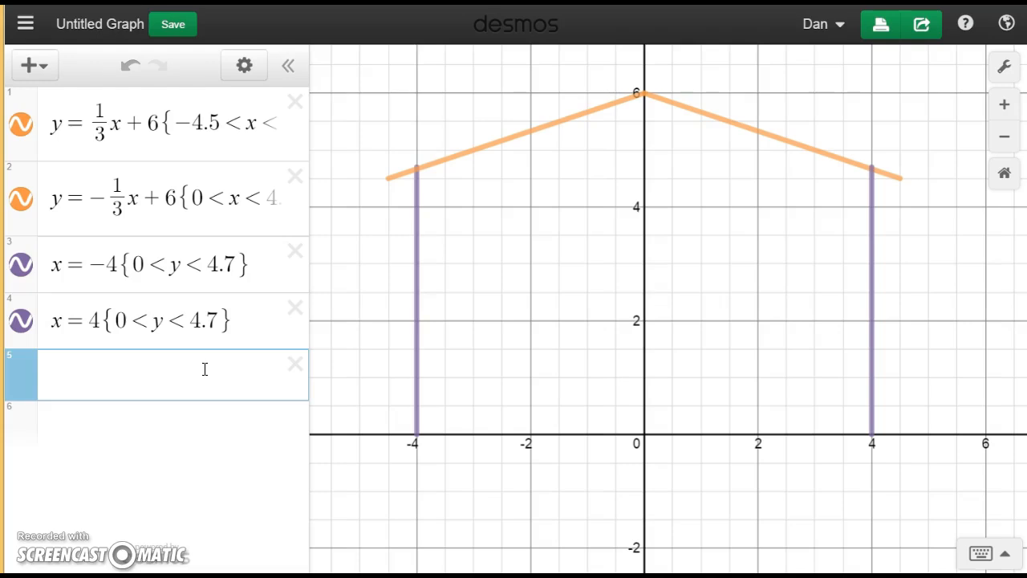
type("y = 2.5")
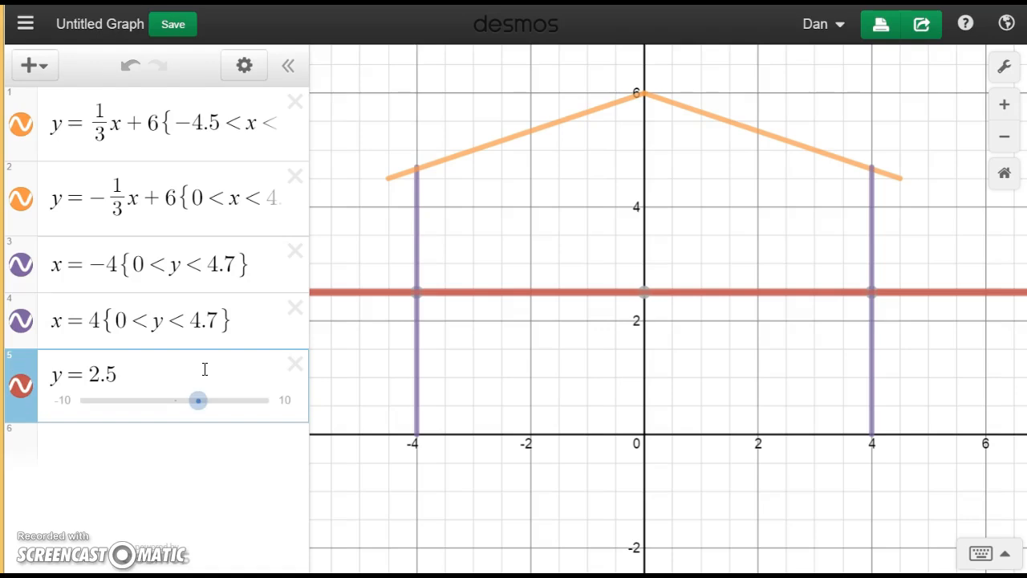
type("{")
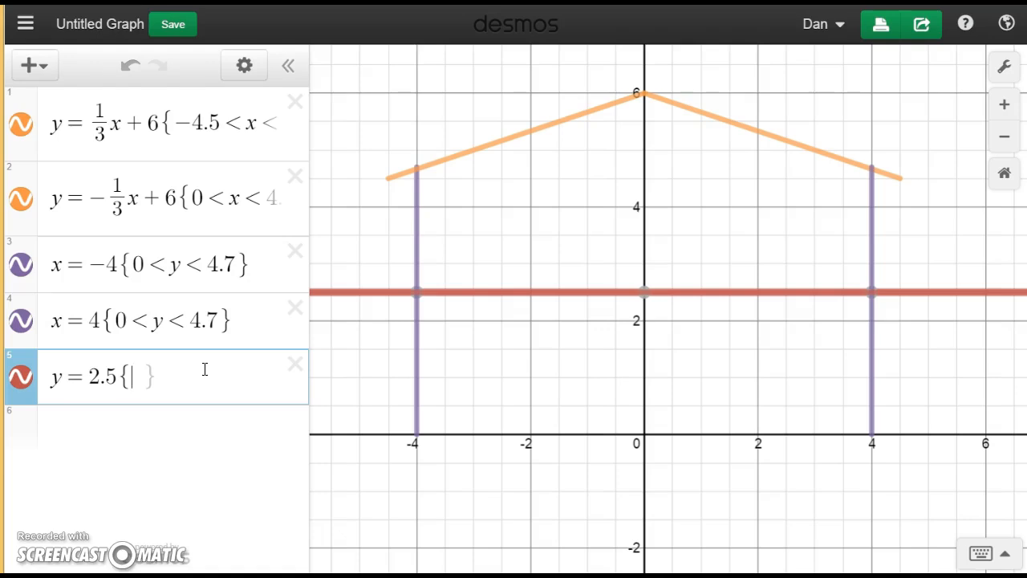
type("2")
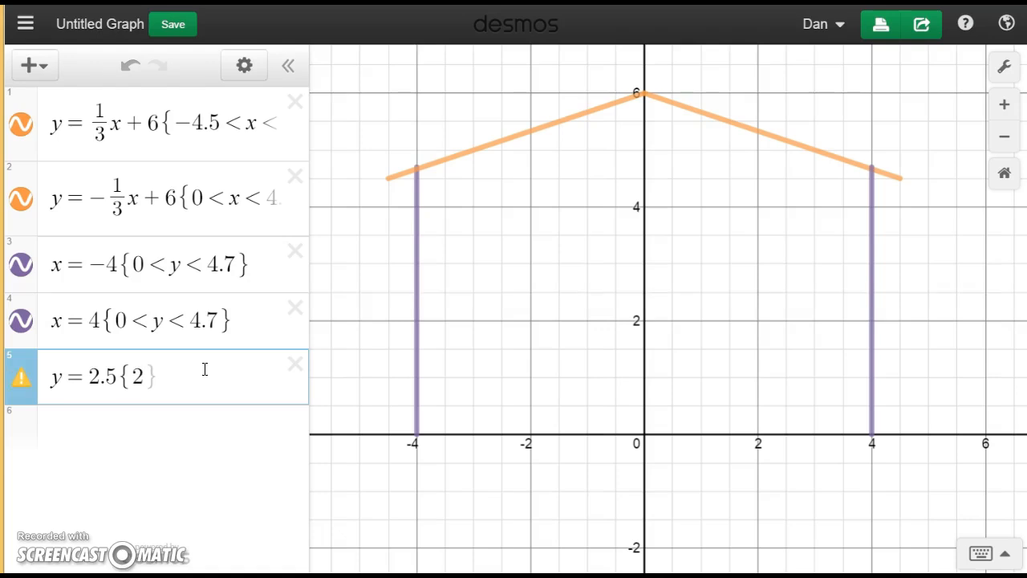
type(" < x < 3")
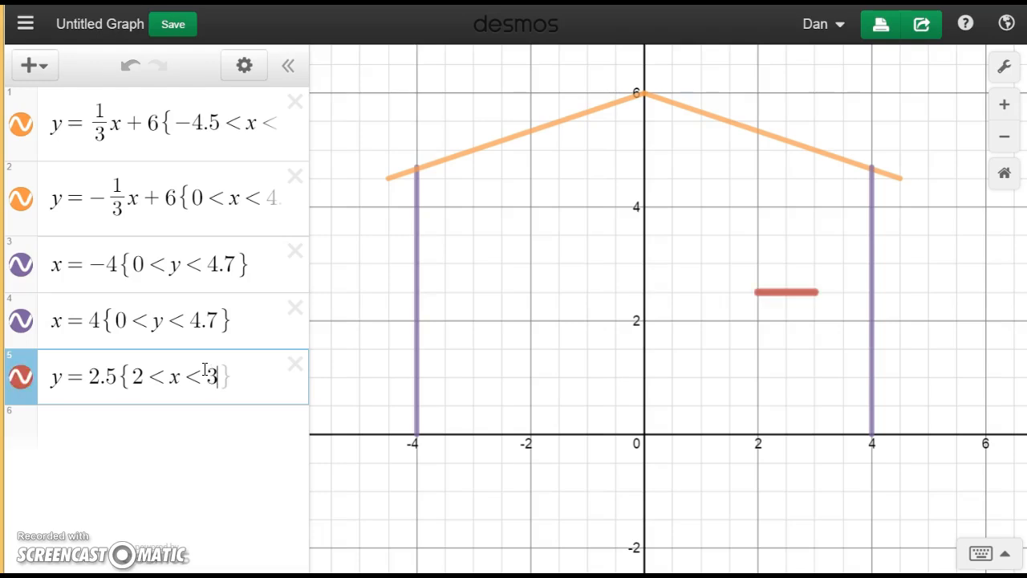
- Graph the window's top edge as y = 3.5 {2 < x < 3} in the sixth expression
key("Return")
type("y")
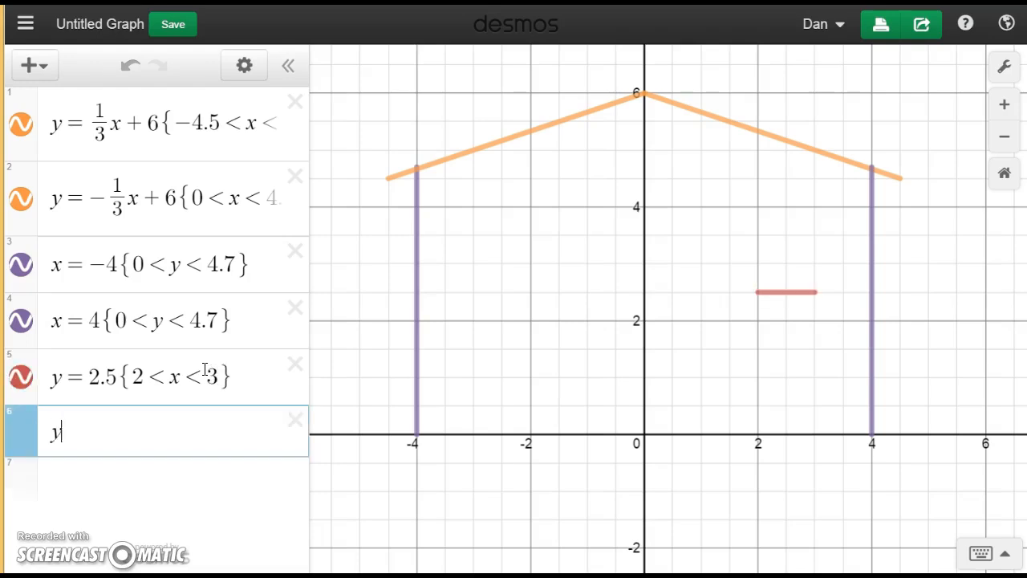
type(" = 3.5 ")
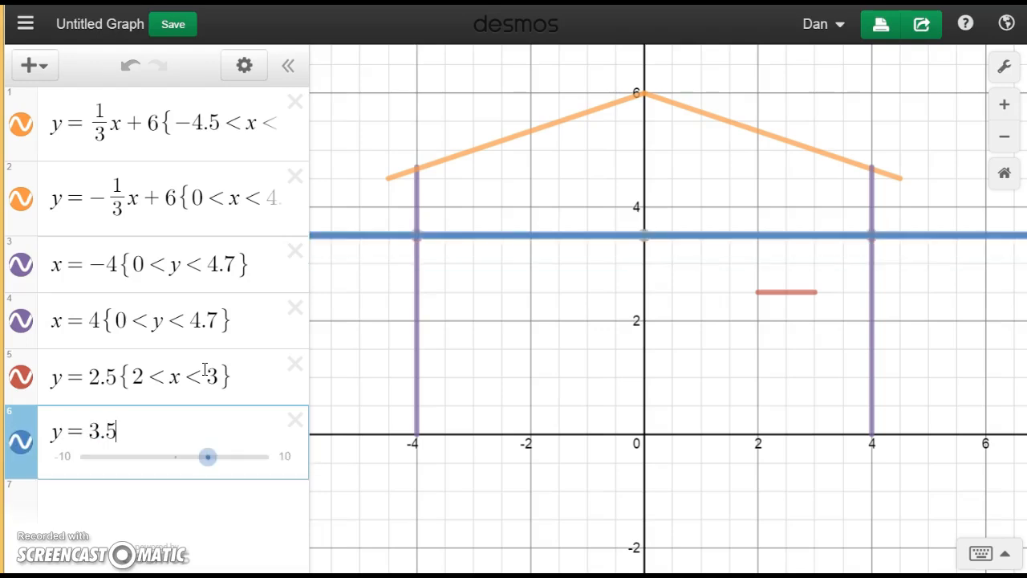
type("<")
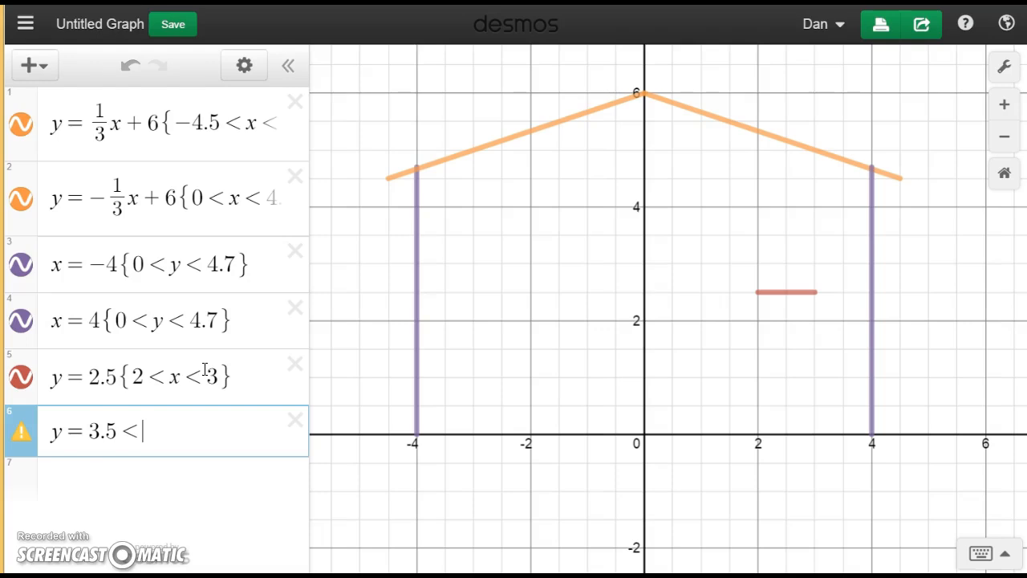
type(" 2 < x < 3}")
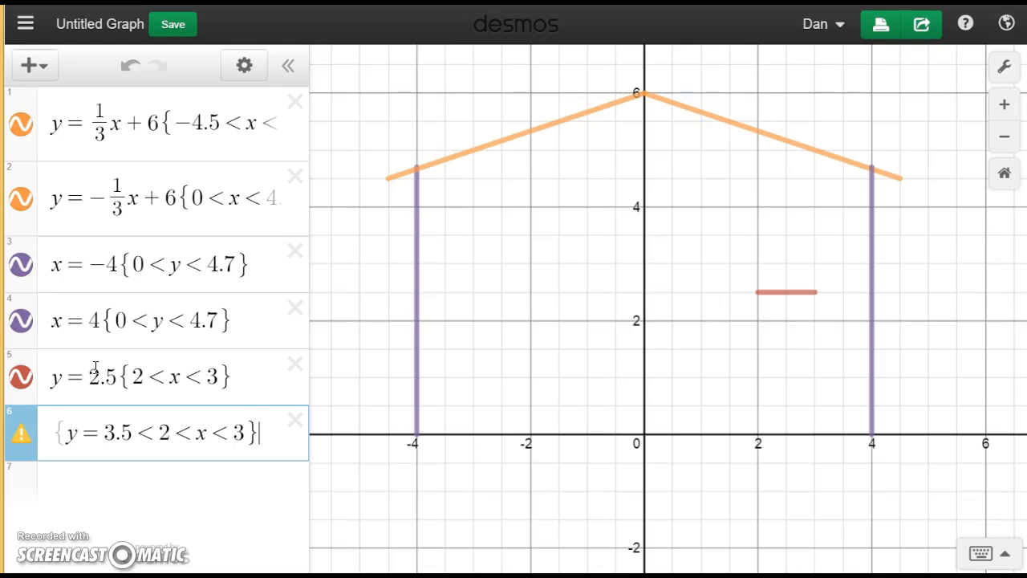
left_click(158, 433)
key("BackSpace")
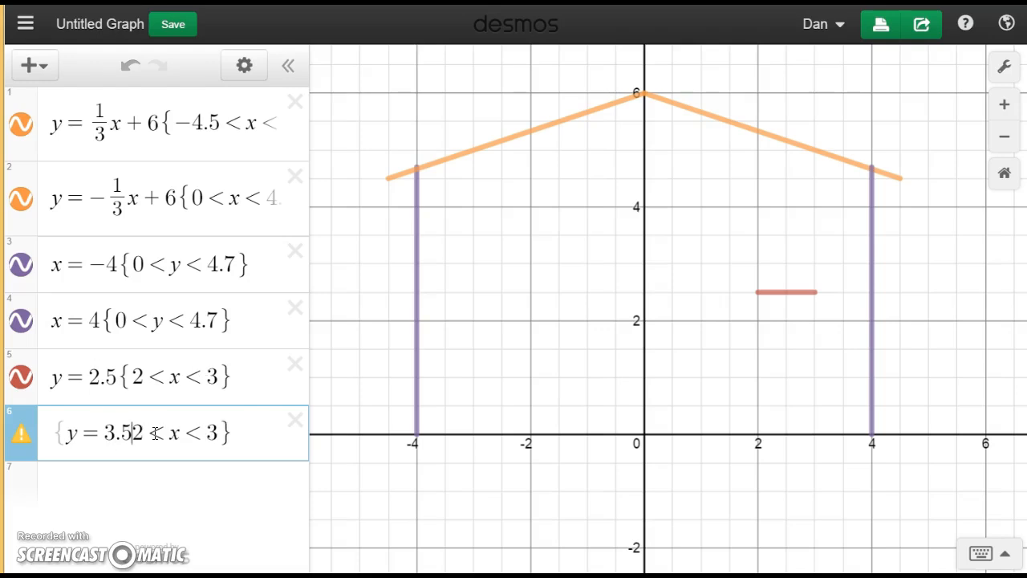
type("{")
left_click(246, 432)
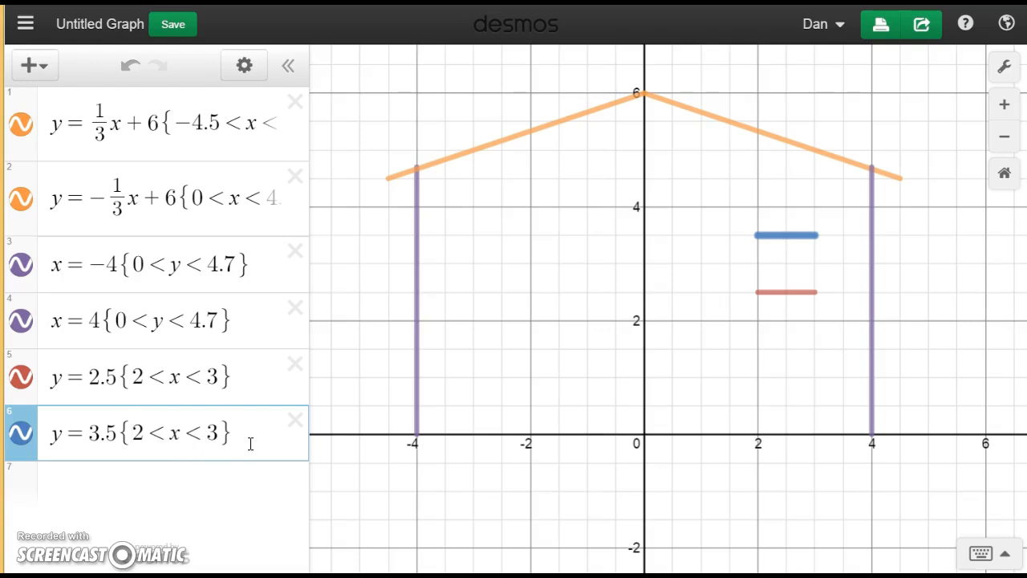
- Graph the window's left edge as x = 2 {2.5 < y < 3.5} in the seventh expression
key("Return")
type("x=2")
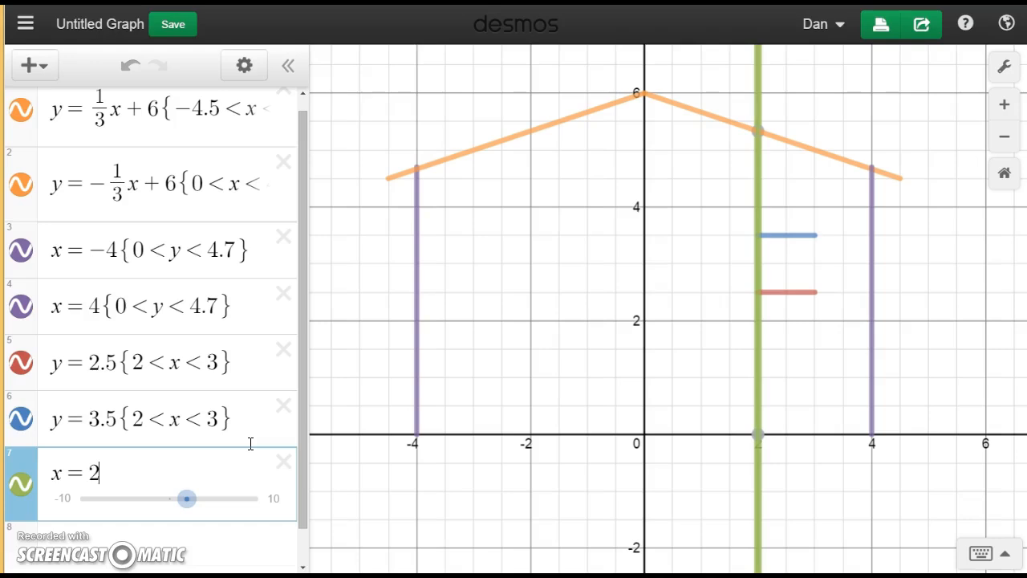
type("{")
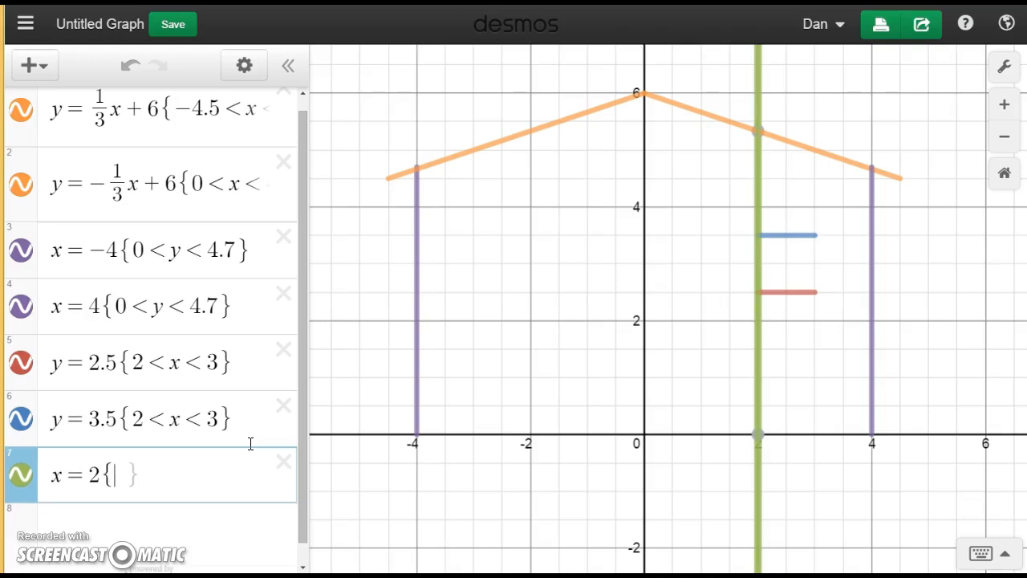
type("2.")
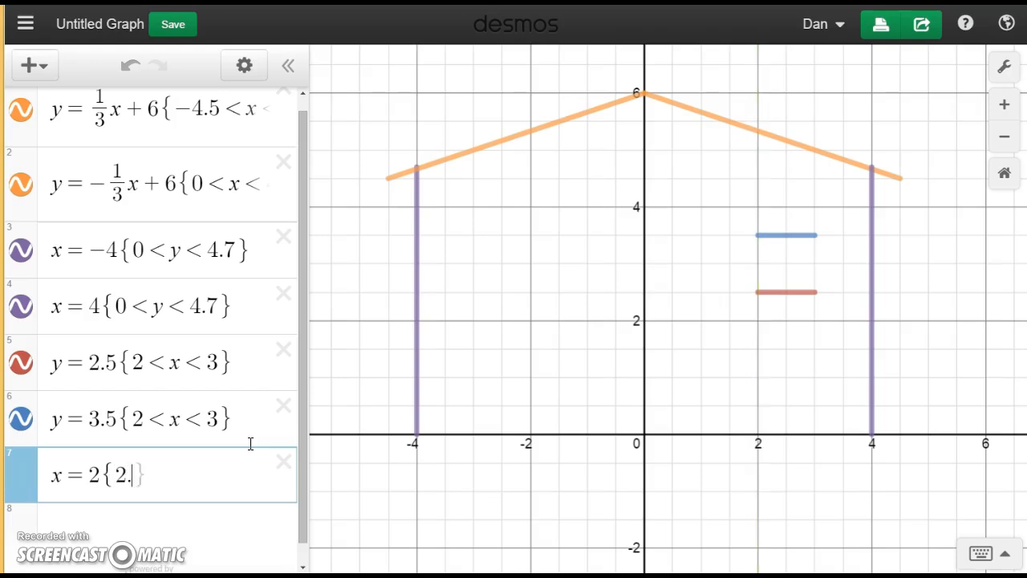
type("5<y<")
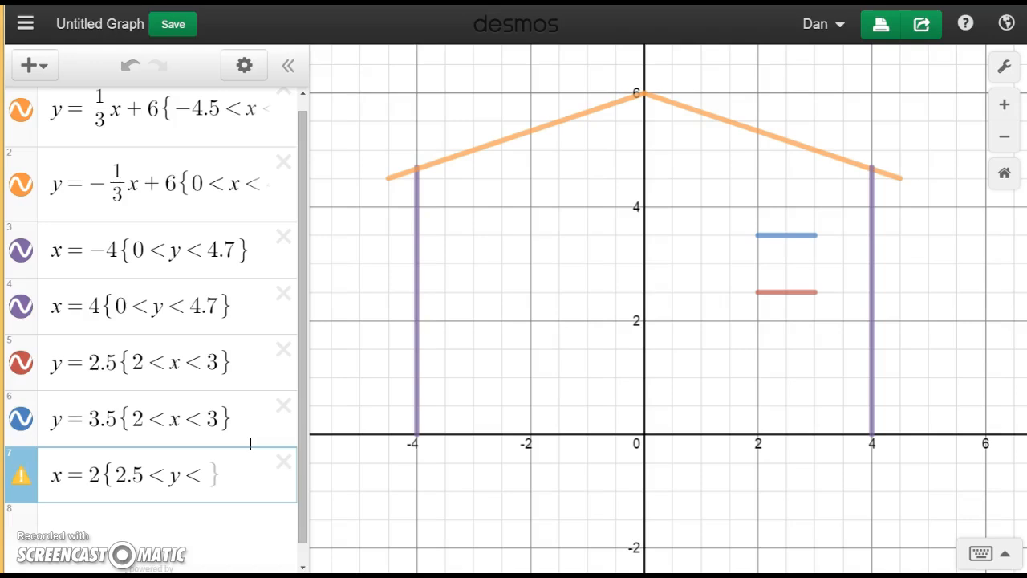
type("3.5")
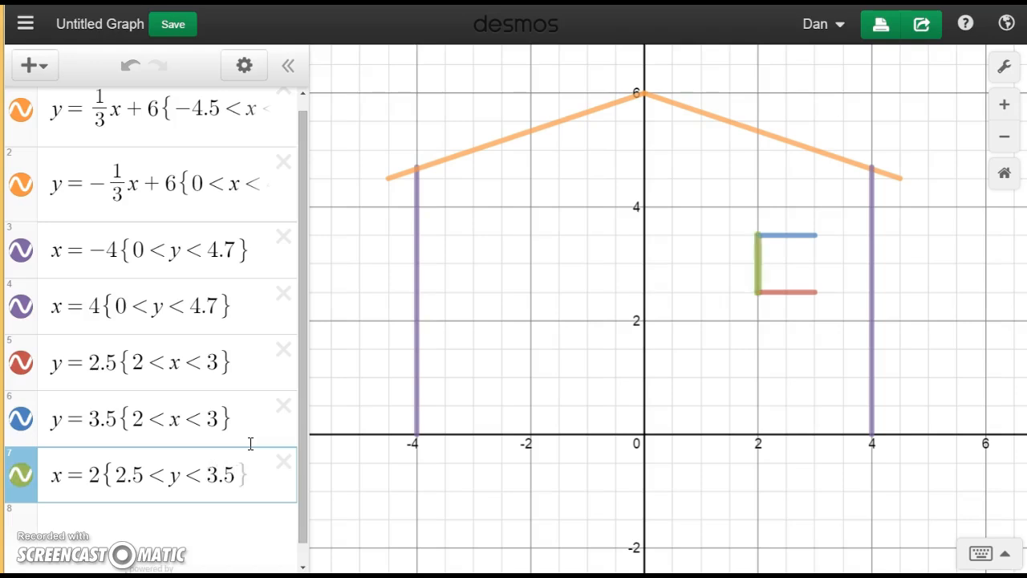
- Graph the window's right edge as x = 3 {2.5 < y < 3.5} in the eighth expression
key("Return")
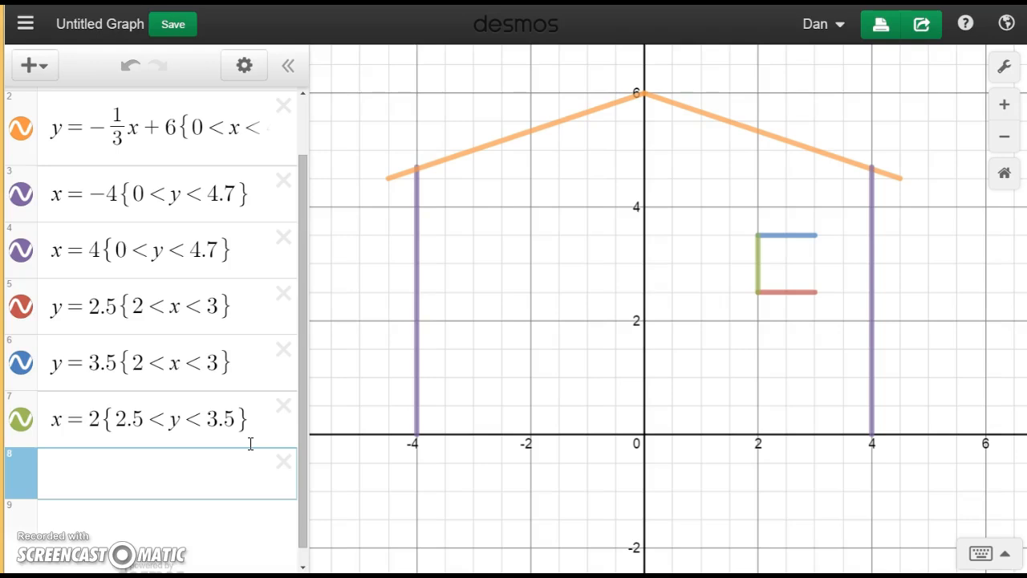
type("x=3")
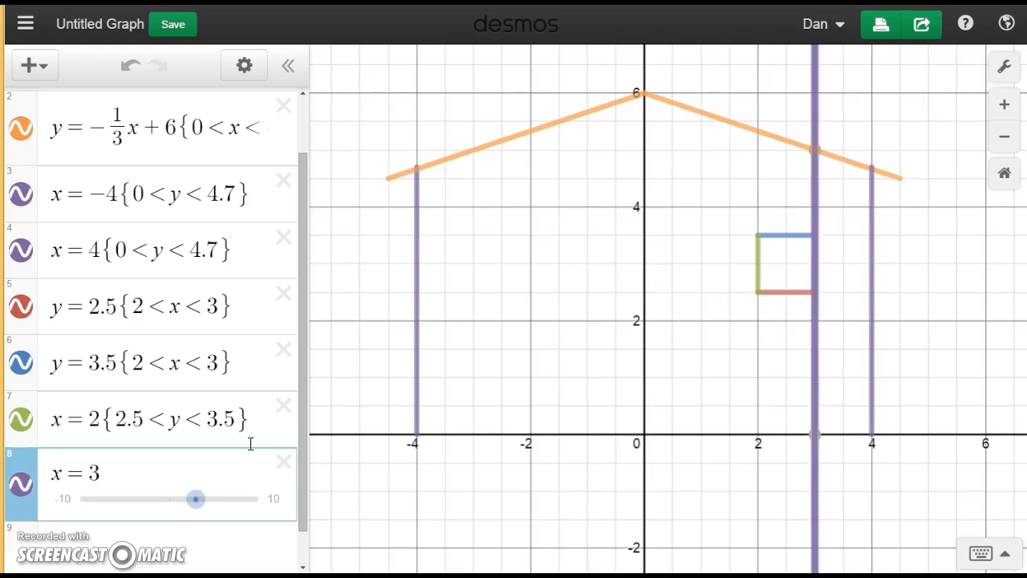
type("{2")
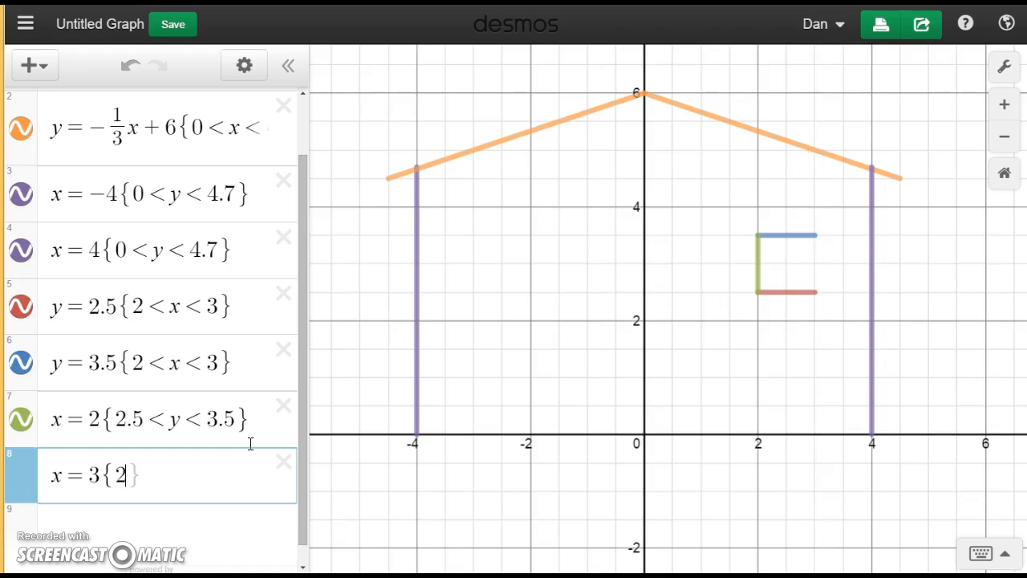
type(".5<y<3.5")
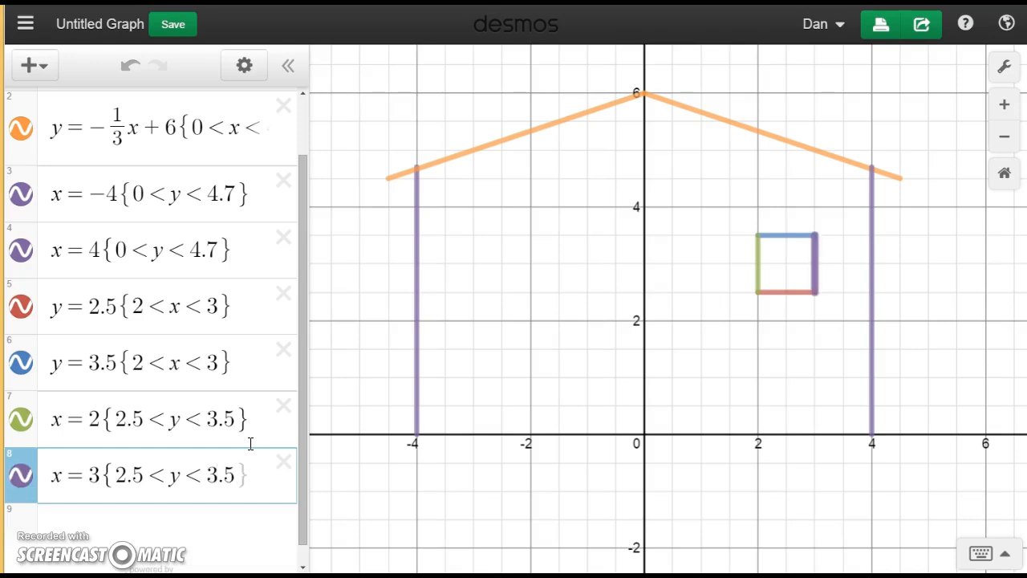
left_click(248, 522)
- Add a folder named Right Window below the window's edge expressions
scroll(265, 362, "up", 2)
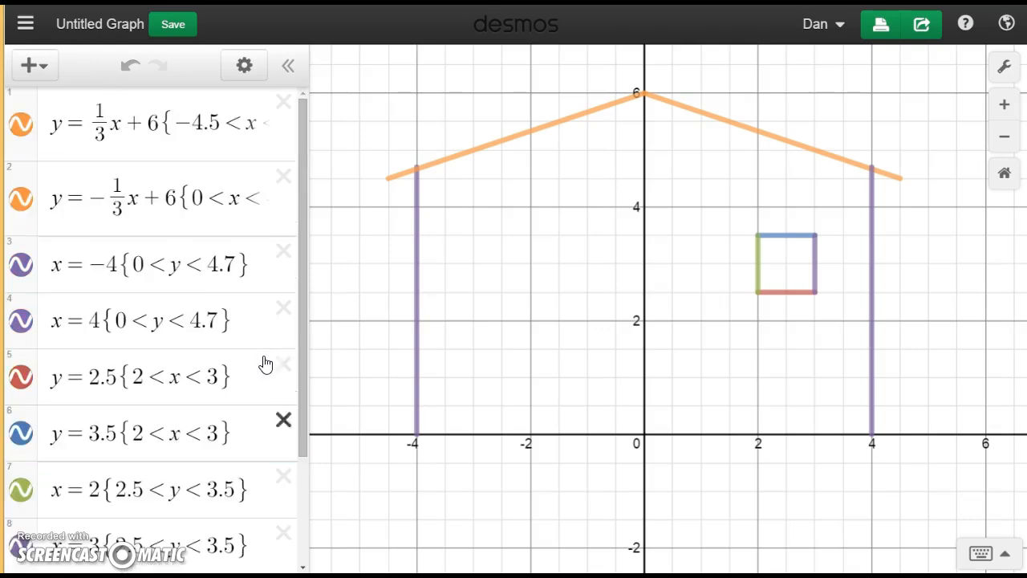
scroll(266, 364, "down", 1)
scroll(265, 362, "down", 1)
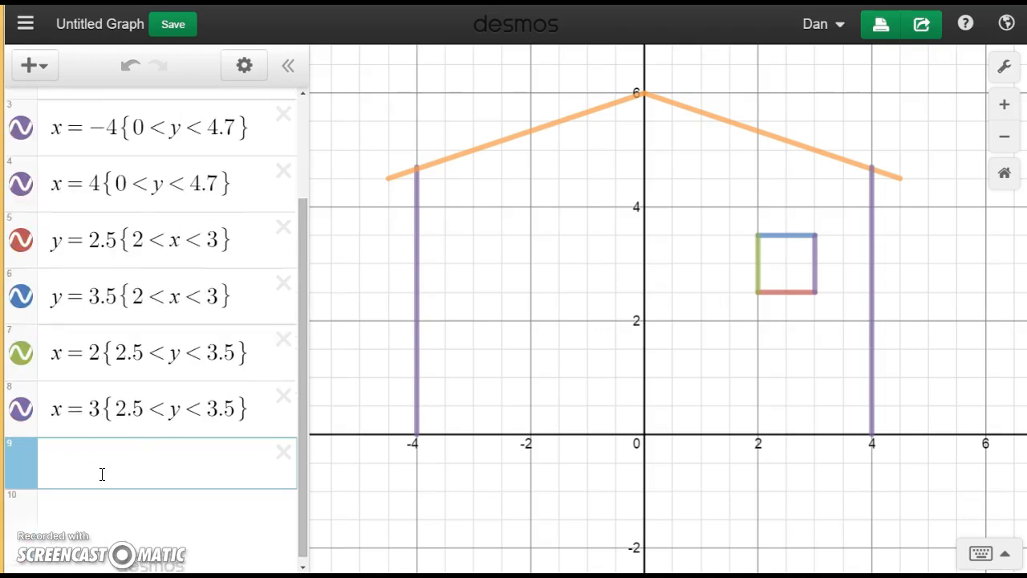
left_click(46, 71)
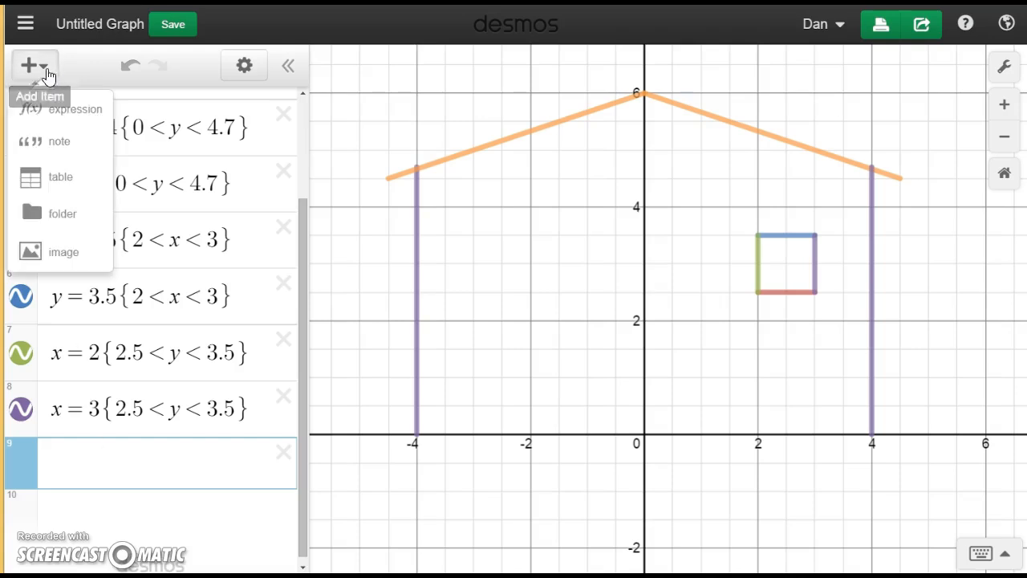
left_click(66, 215)
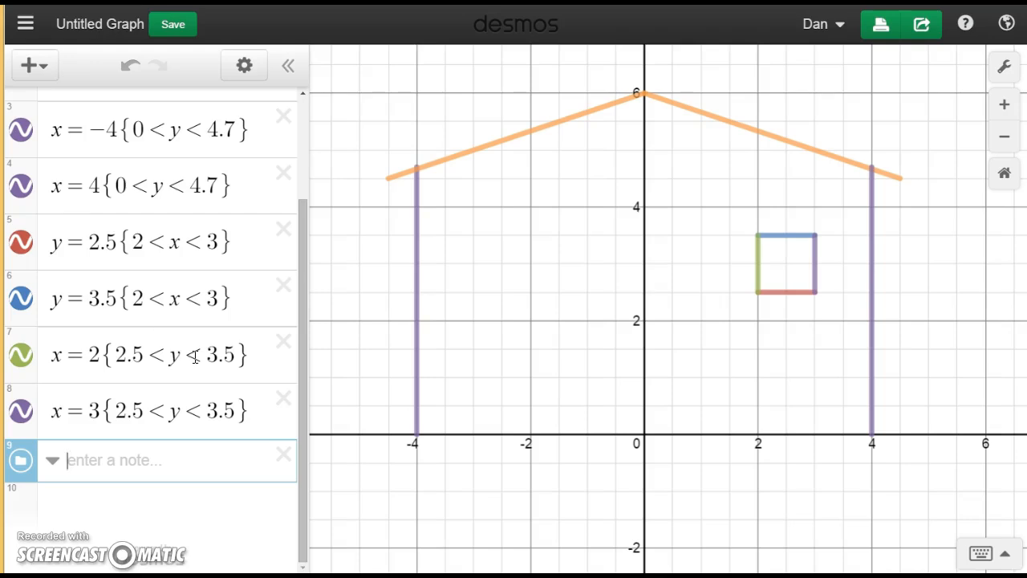
type("R")
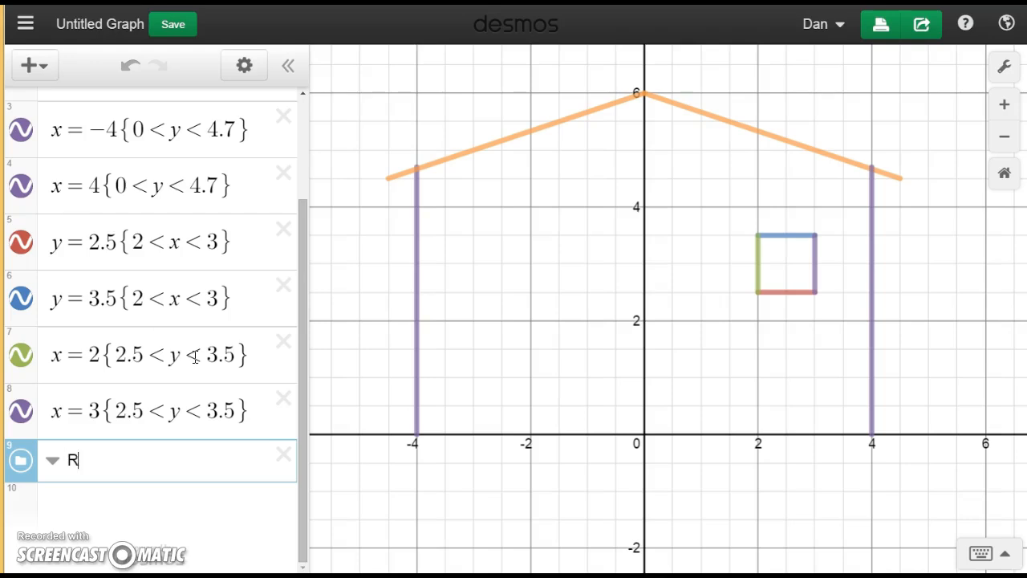
type("ight Window")
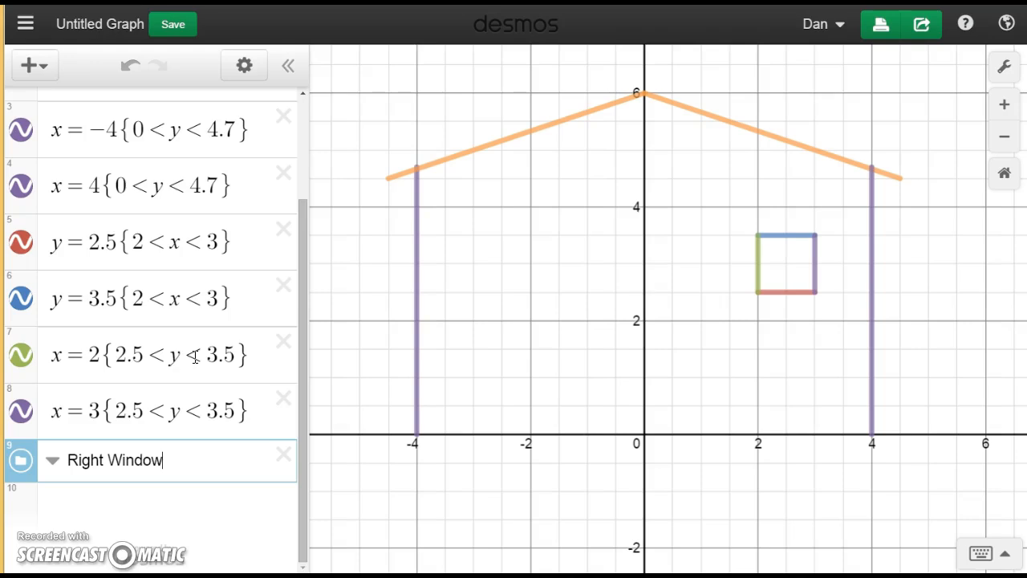
key("Return")
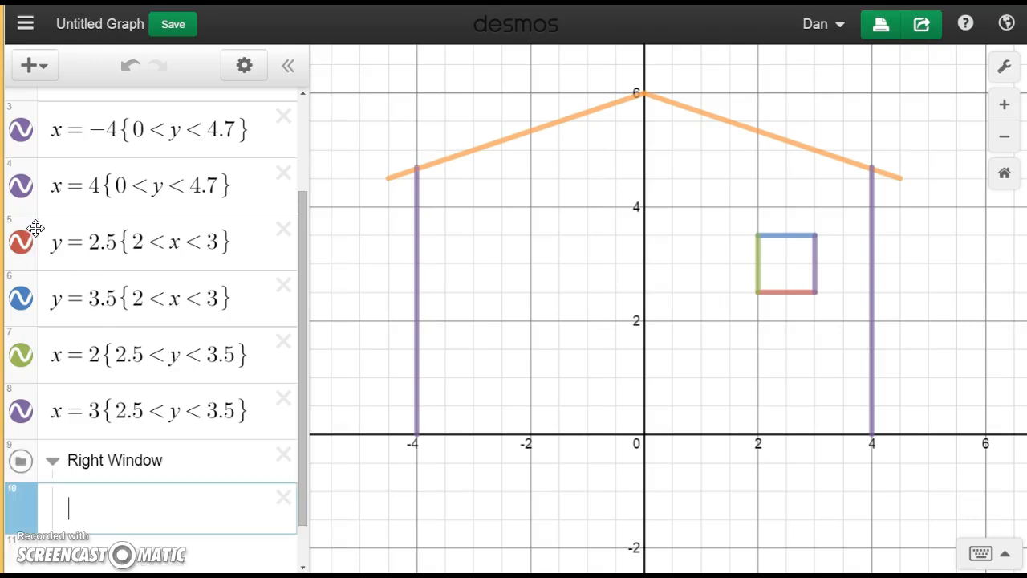
- Move the window's four edge expressions into the Right Window folder in order and collapse the folder
left_click_drag(35, 228, 134, 441)
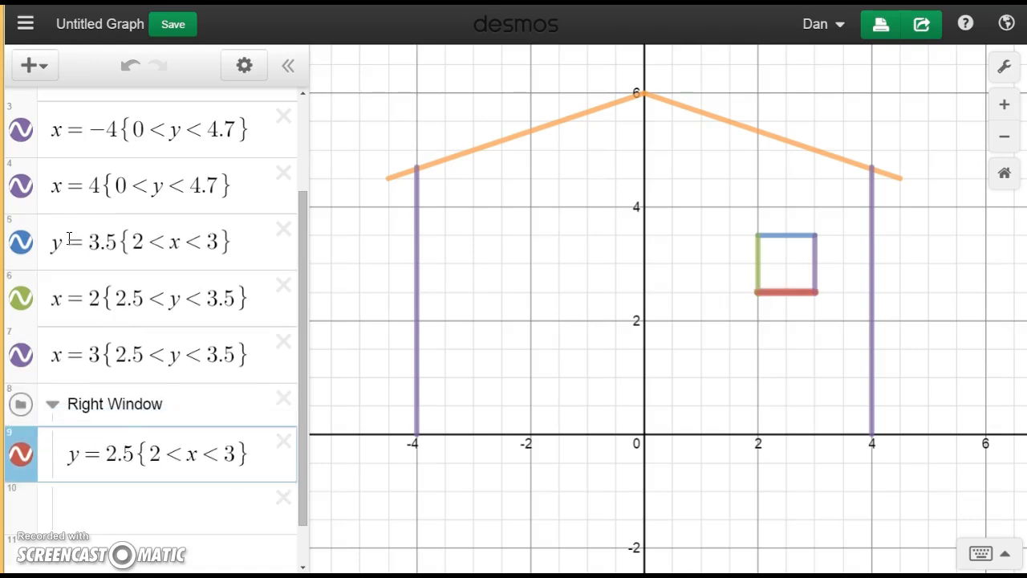
left_click_drag(36, 226, 121, 447)
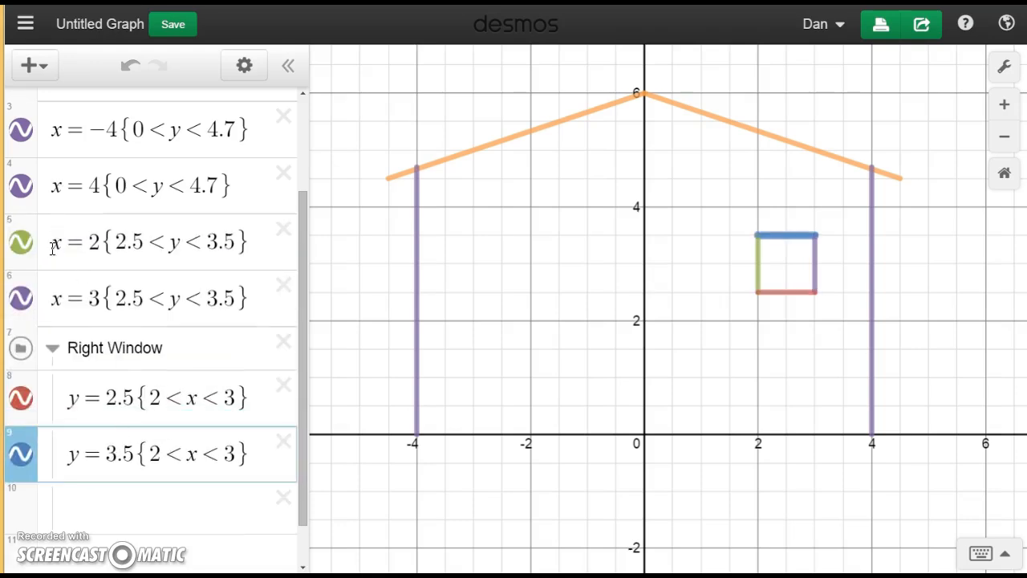
left_click_drag(35, 230, 141, 451)
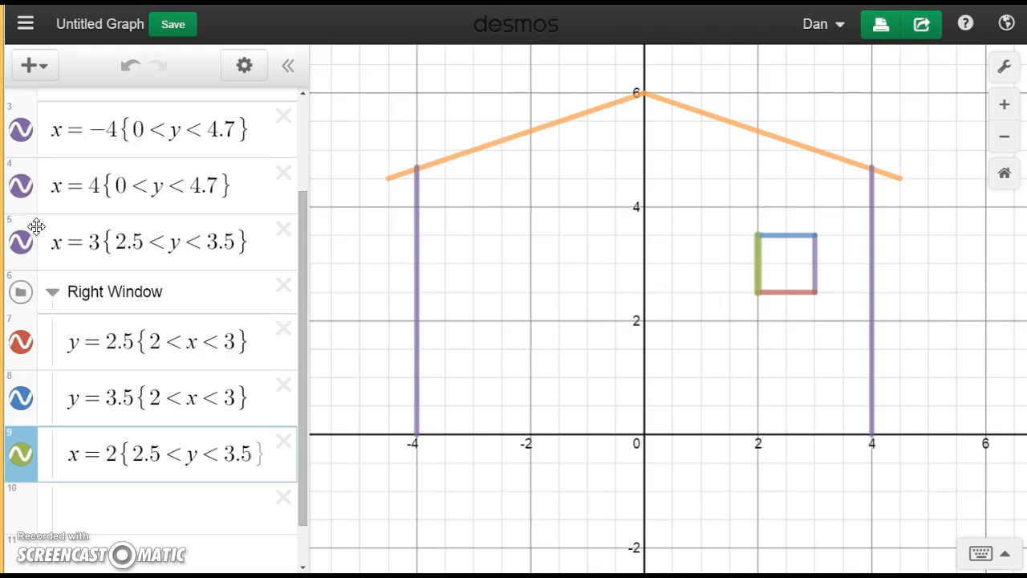
left_click_drag(44, 241, 109, 452)
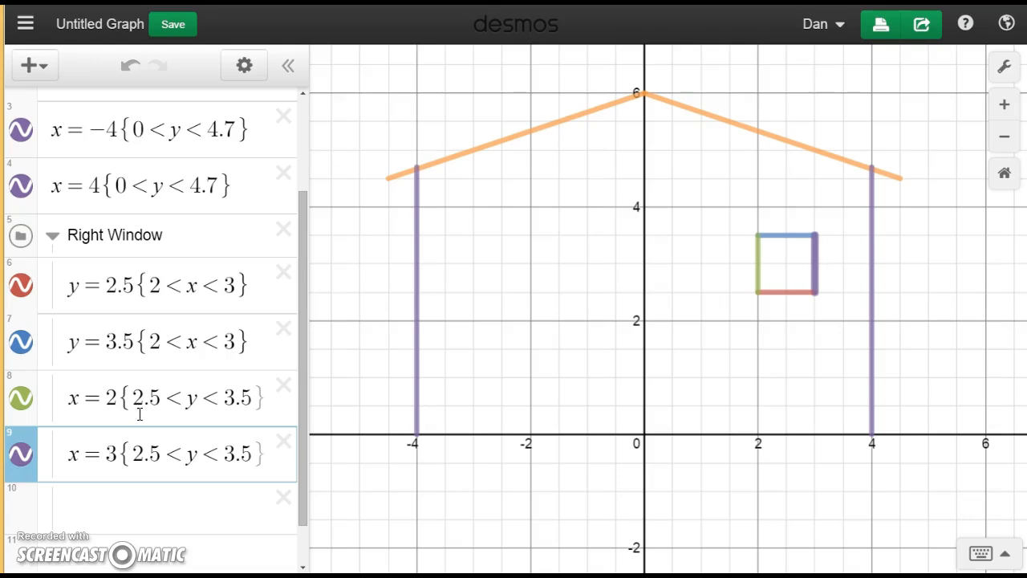
left_click(53, 239)
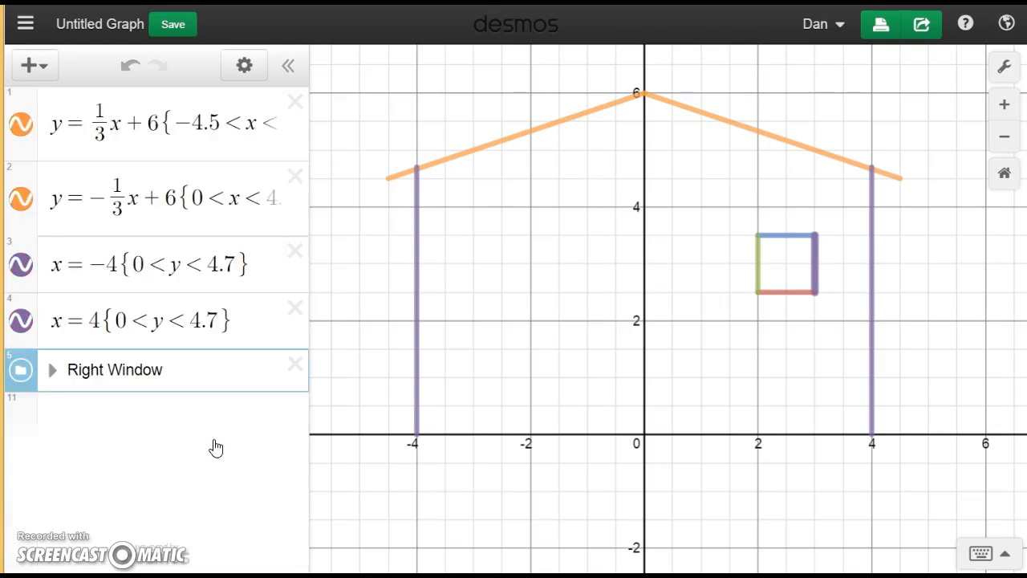
left_click(52, 374)
left_click(52, 376)
- Start a new expression below the Right Window folder with y equal to the square root of a parenthesised term
left_click(84, 425)
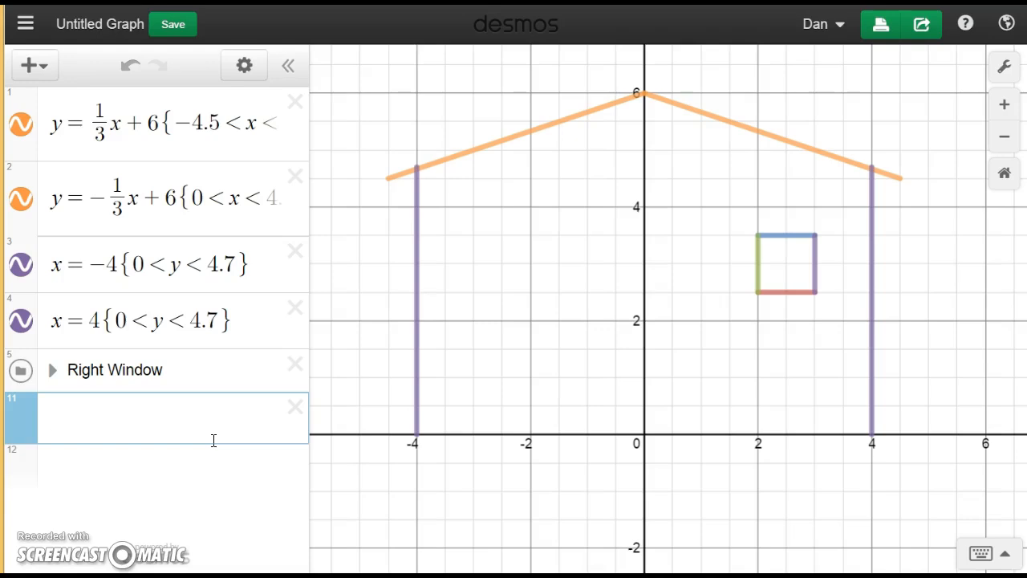
type("y")
type("=sqrt")
type("(")
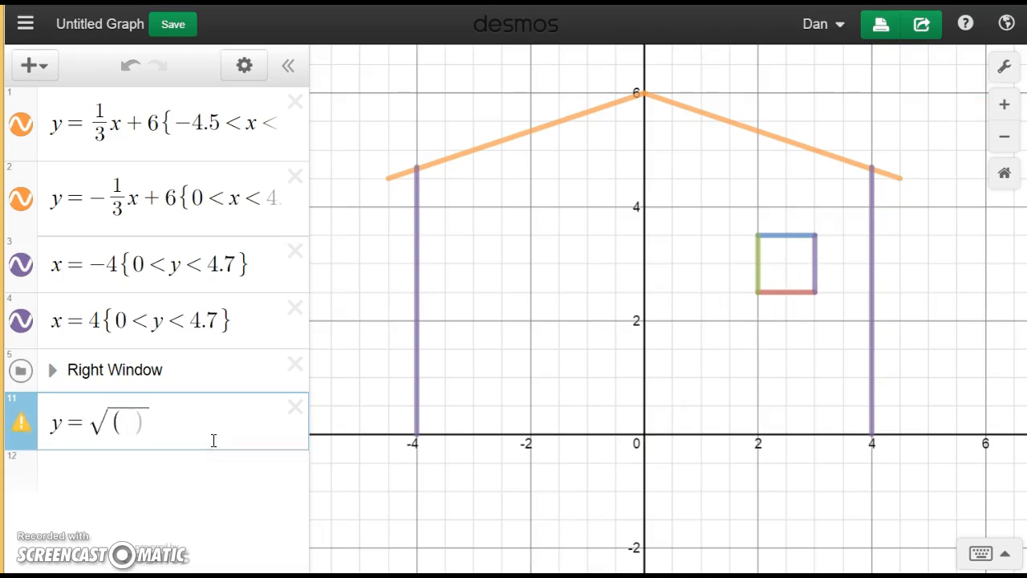
type("9-x")
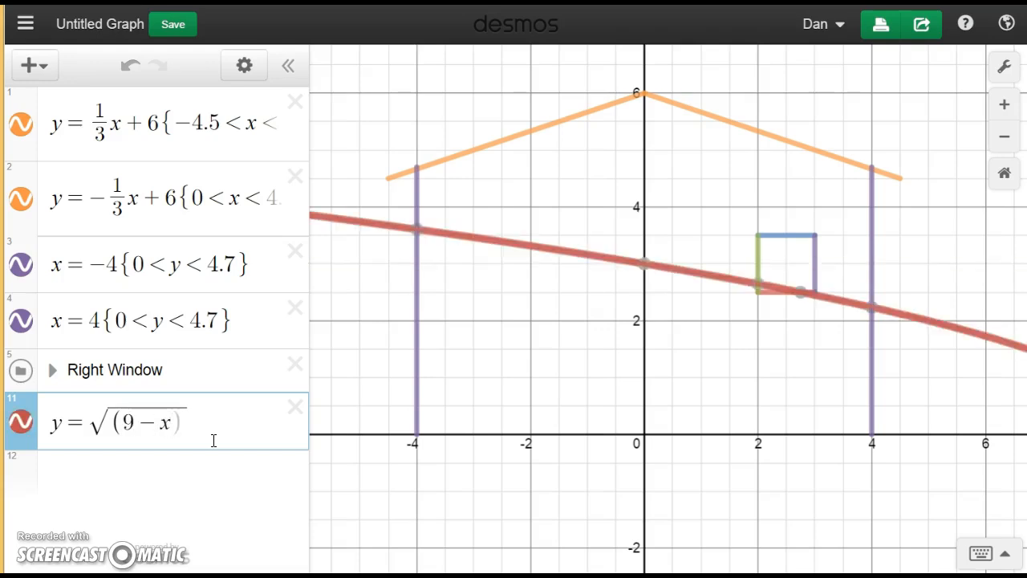
key("BackSpace")
key("BackSpace")
key("BackSpace")
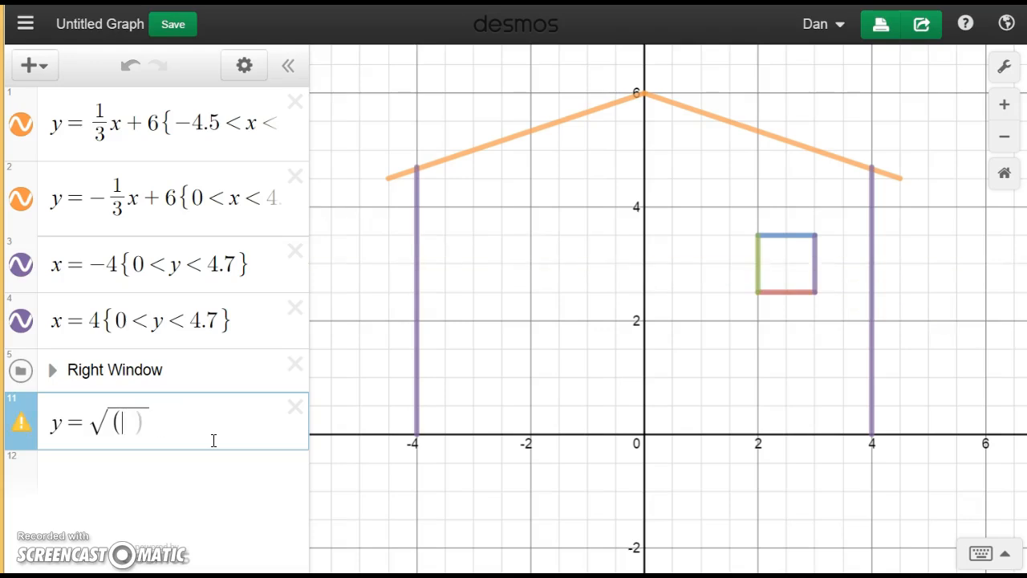
- Fill in the root's parentheses with 3^2 − x^2 to graph an upper semicircle of radius 3 centred at the origin
type("3")
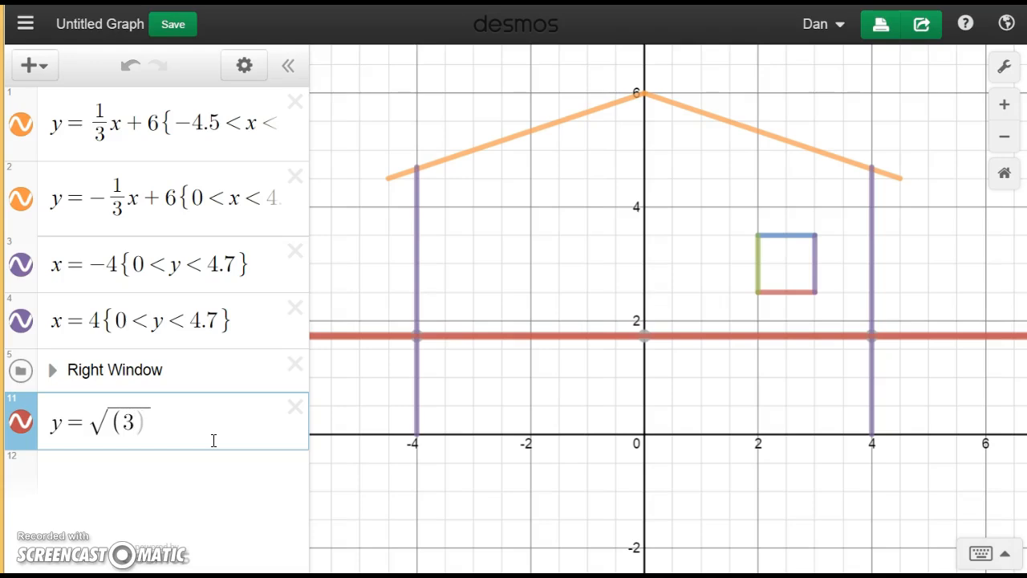
type("^")
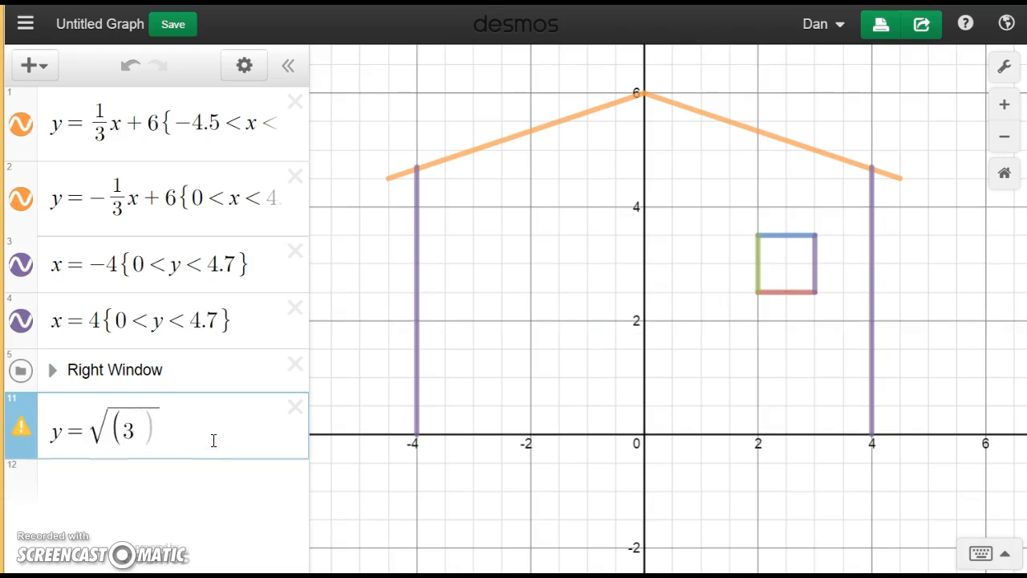
type("2")
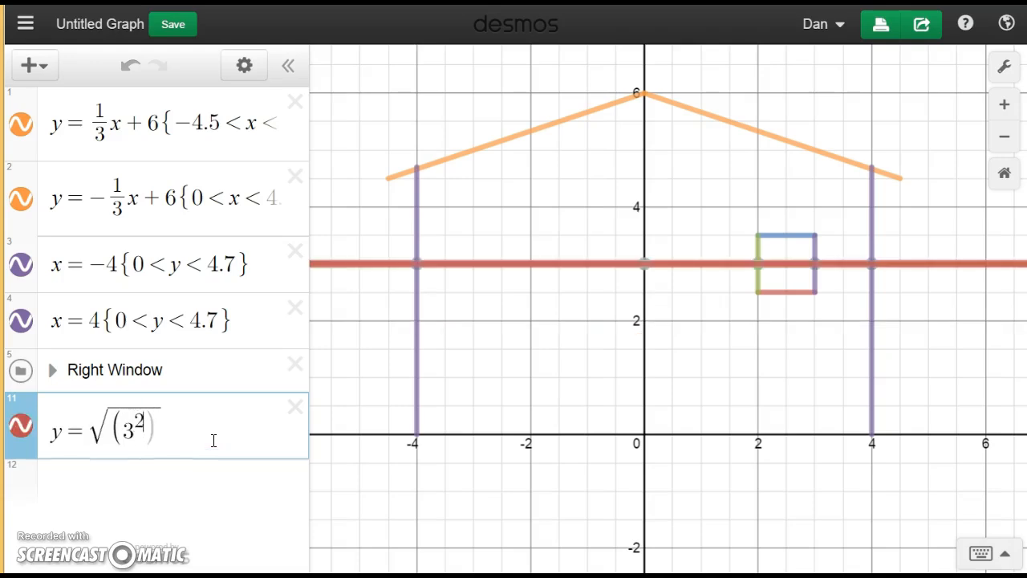
key("Right")
type("-x")
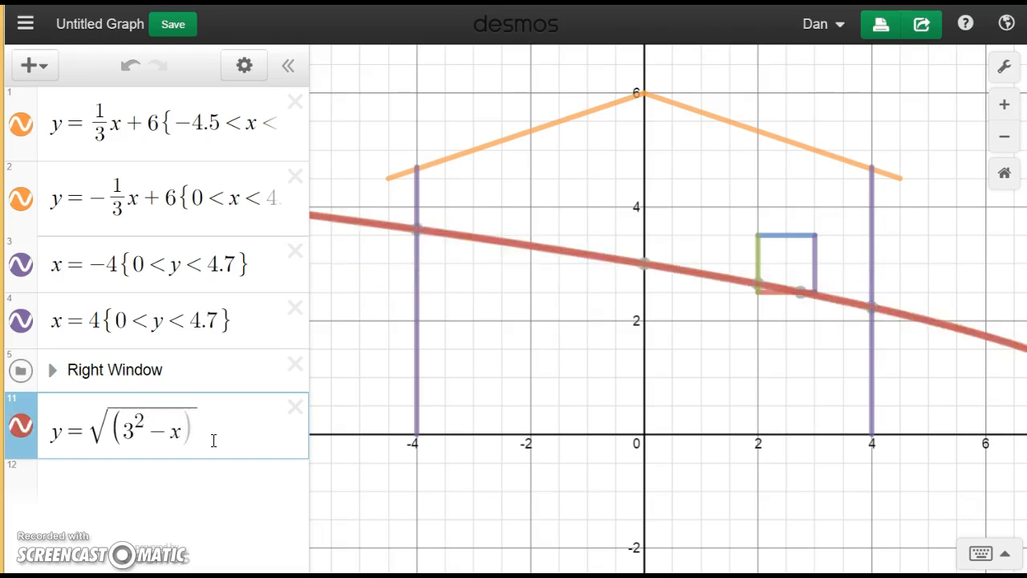
type("^2")
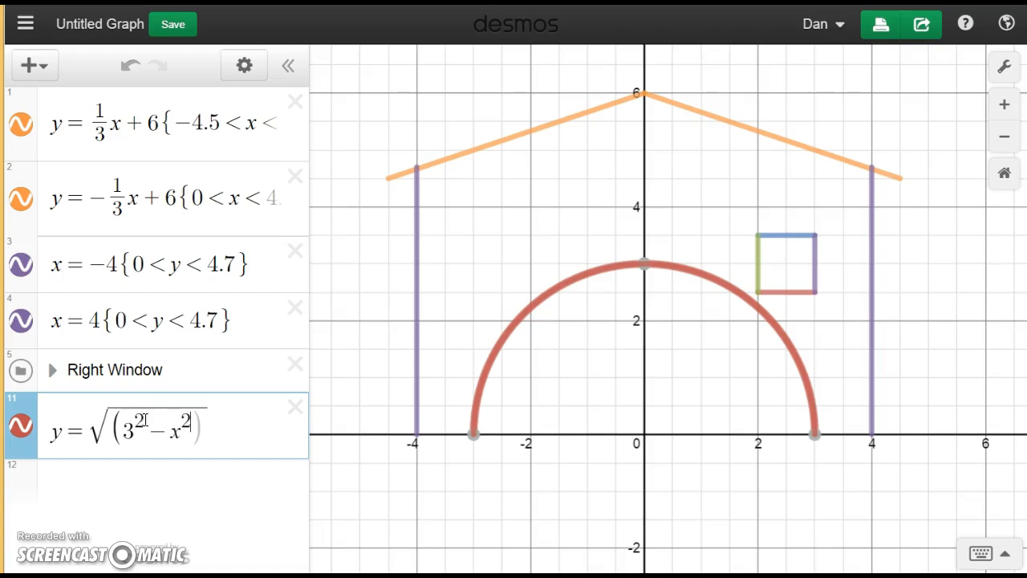
- Try a radius of 1 for the semicircle, and settle on a radius of .5 in its equation
left_click_drag(133, 434, 126, 436)
type("1")
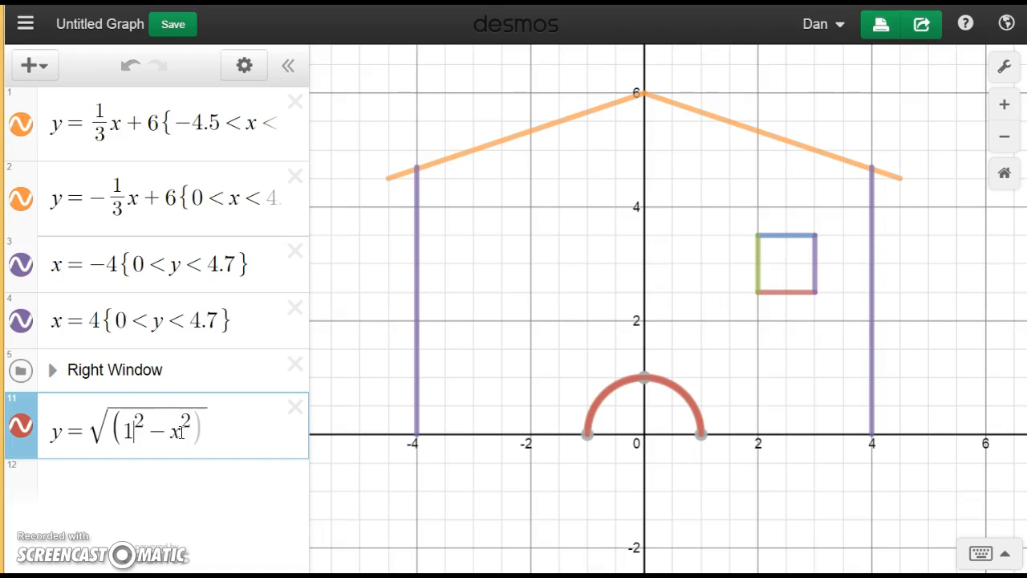
double_click(127, 431)
type(".5")
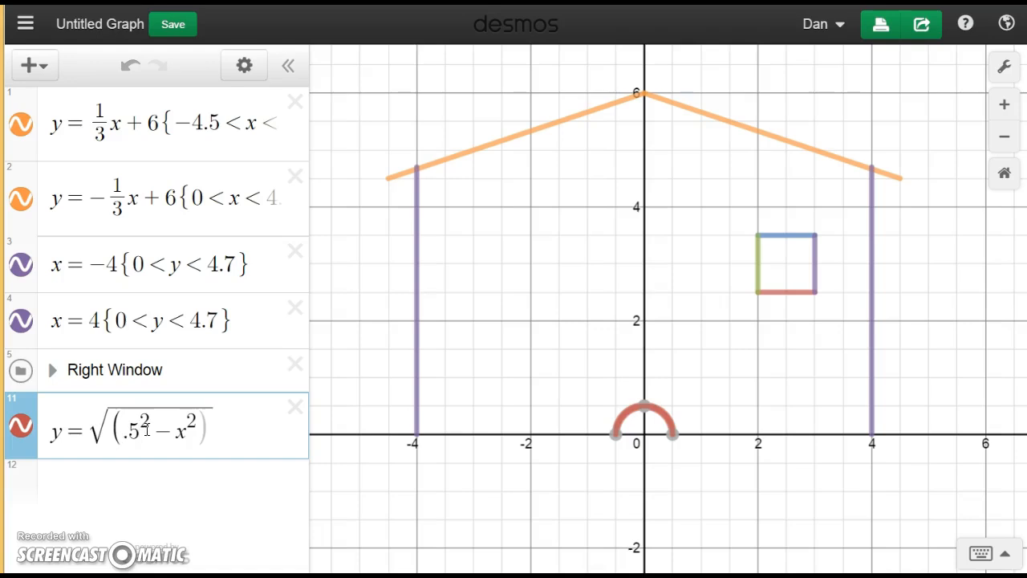
left_click(223, 429)
- Centre the semicircle at (4, 6) by replacing x with (x − 4) inside the square and adding 6 after the root
mouse_move(647, 418)
left_click(186, 432)
type("(")
key("Right")
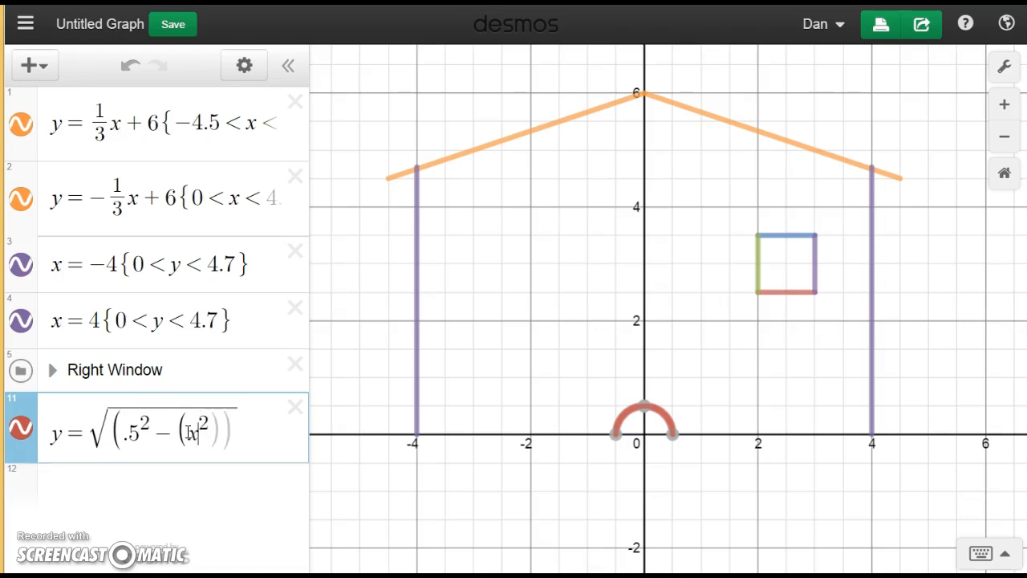
type("-4)")
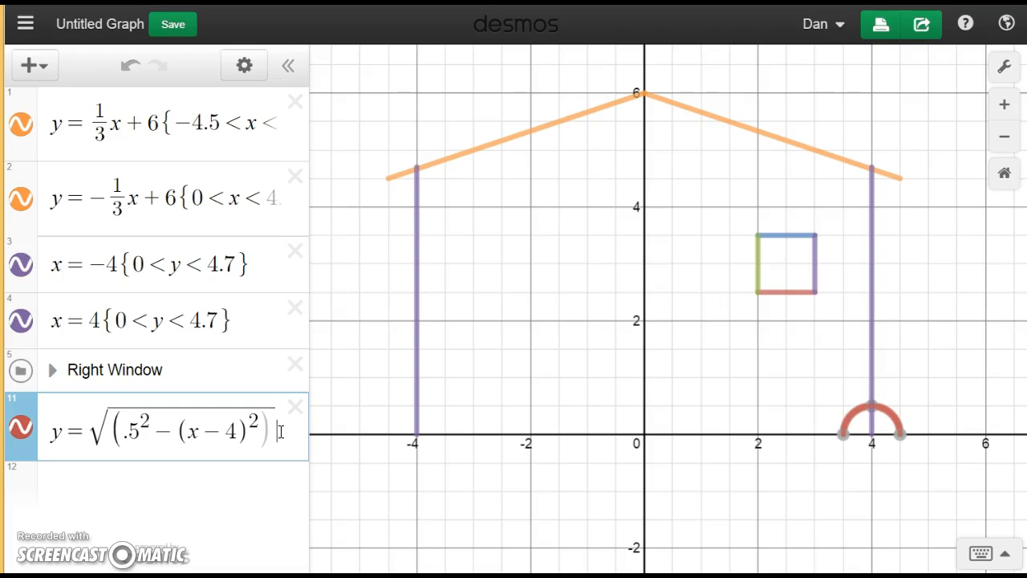
type("+6")
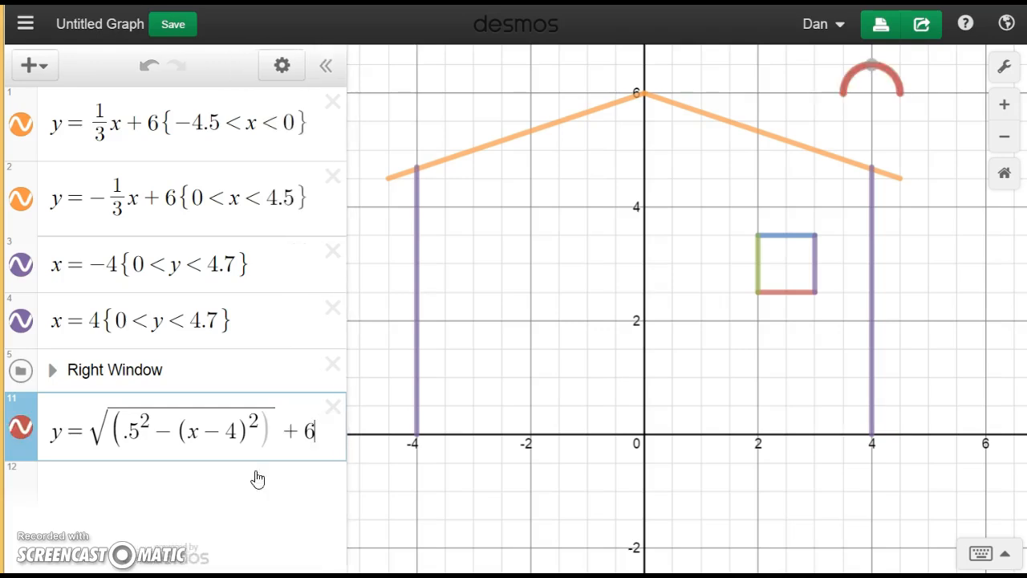
- Copy the semicircle's equation into expression 12 and negate the root to graph the lower half, y = −√(.5^2 − (x − 4)^2) + 6
left_click(285, 529)
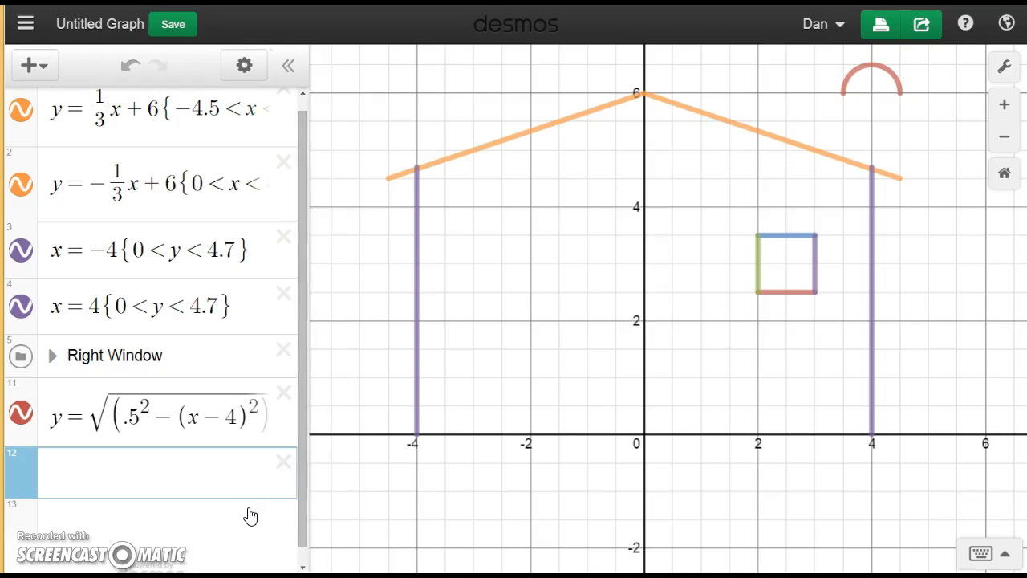
left_click_drag(51, 418, 316, 414)
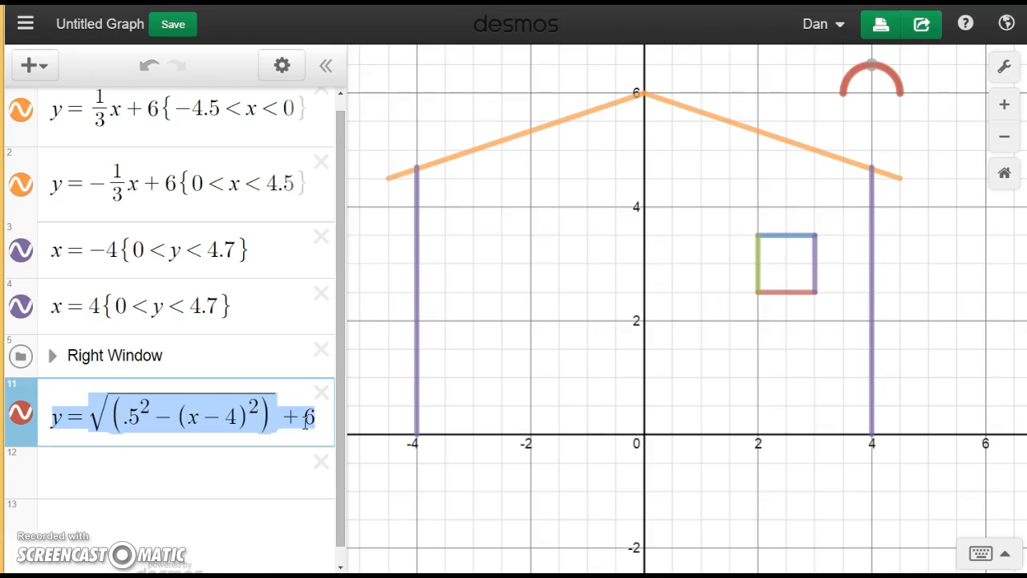
left_click(65, 474)
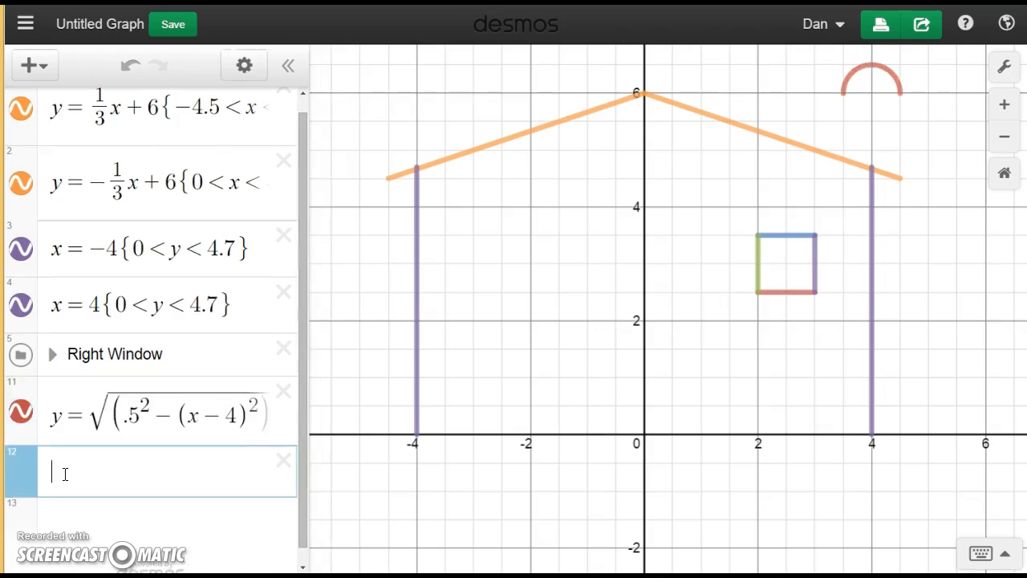
type("y=√((.5^2−(x−4)^2))+6")
left_click(91, 482)
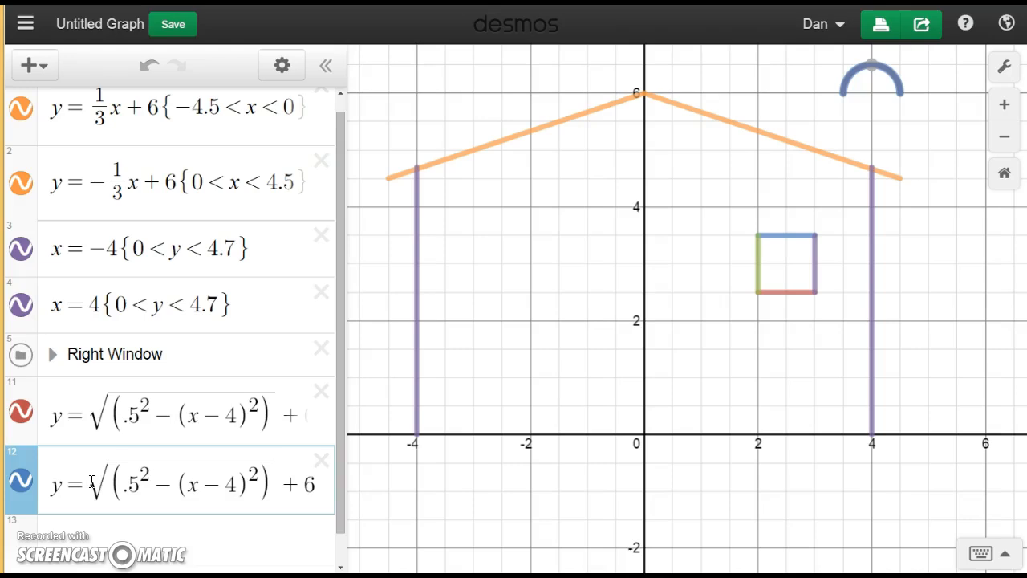
type("-")
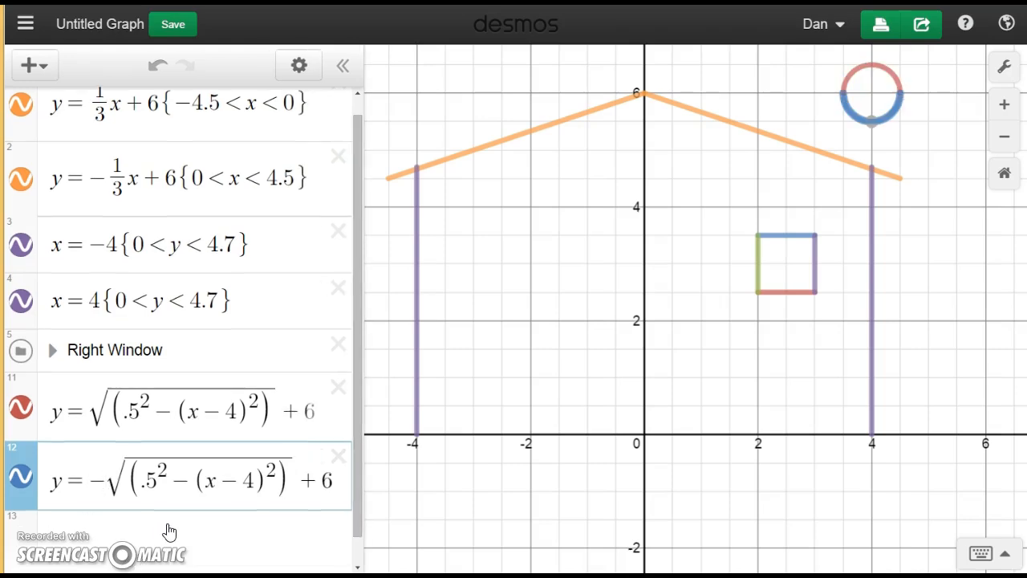
left_click(170, 532)
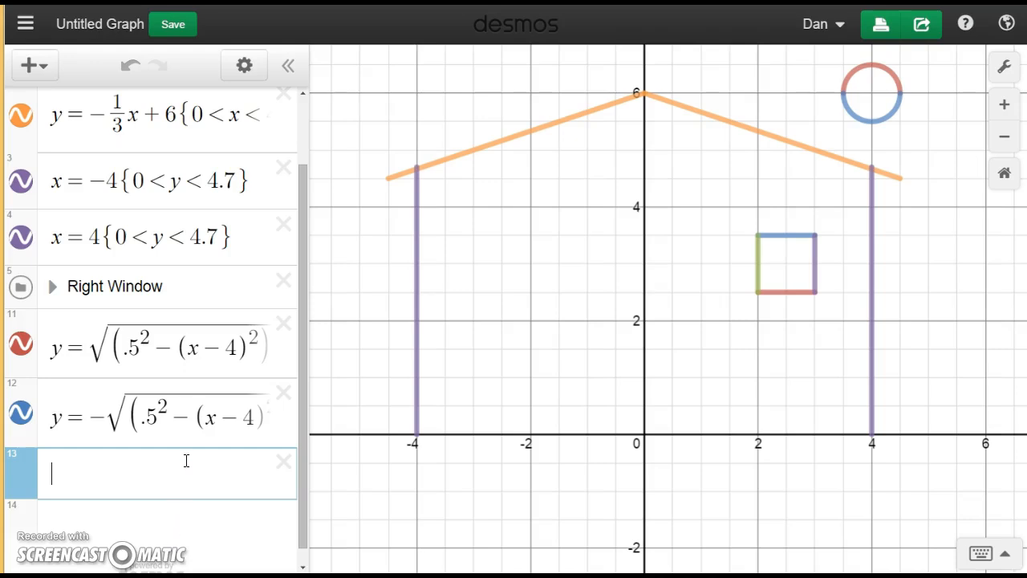
scroll(186, 460, "up", 1)
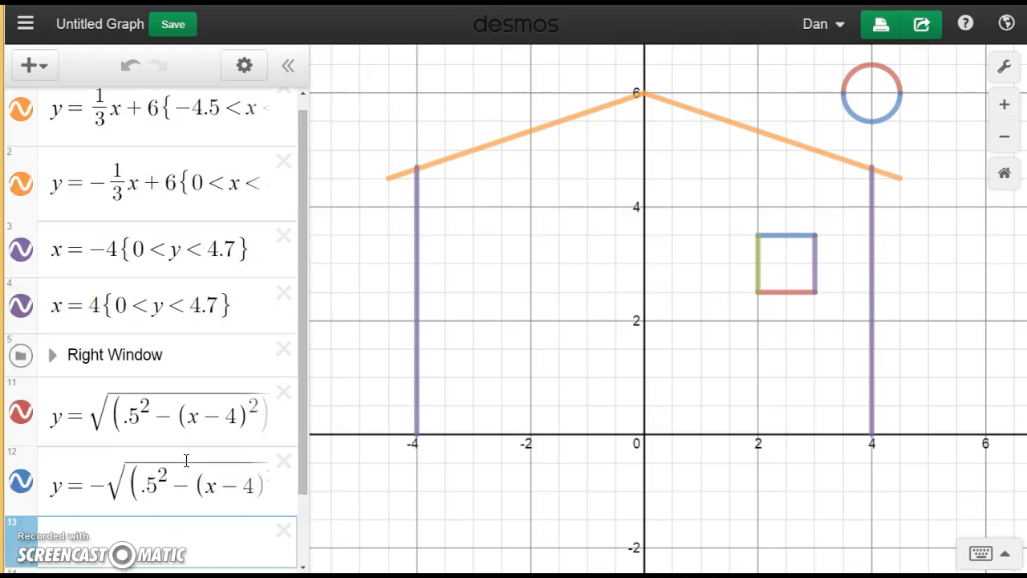